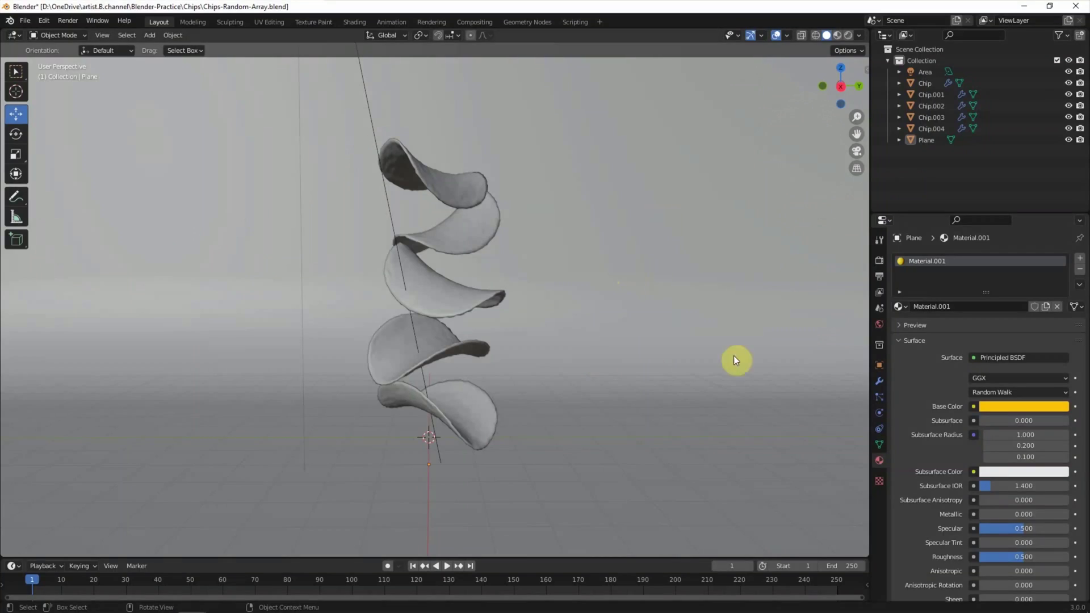
# Delete the extra chip copies Chip.001 through Chip.004
pyautogui.click(922, 94)
pyautogui.keyDown('shift'); pyautogui.click(928, 128); pyautogui.keyUp('shift')
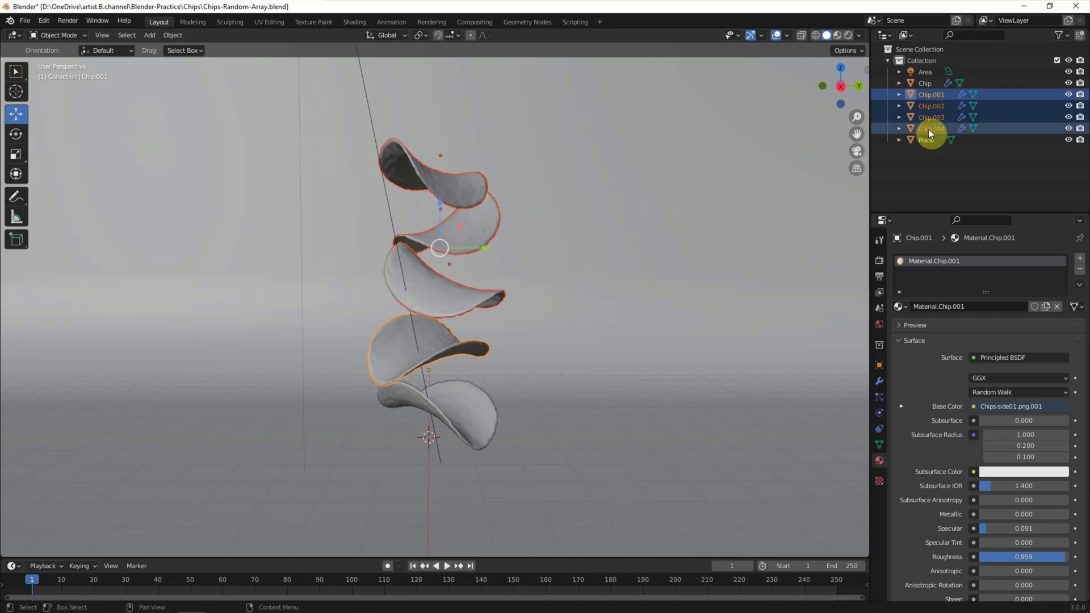
pyautogui.press('Delete')
# Hide the floor Plane and Area light, leaving only the chip selected
pyautogui.click(1069, 95)
pyautogui.click(1069, 72)
pyautogui.moveTo(626, 273); pyautogui.dragTo(591, 415, button='middle')
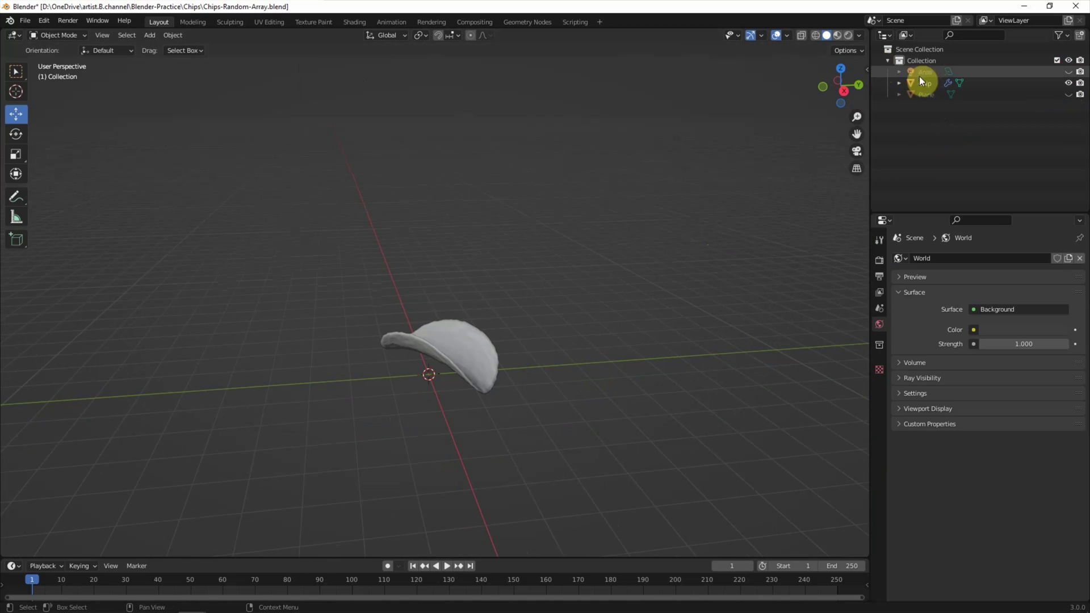
pyautogui.click(937, 81)
# Apply the chip's Subdivision, Solidify and Displace modifiers into its mesh
pyautogui.click(898, 340)
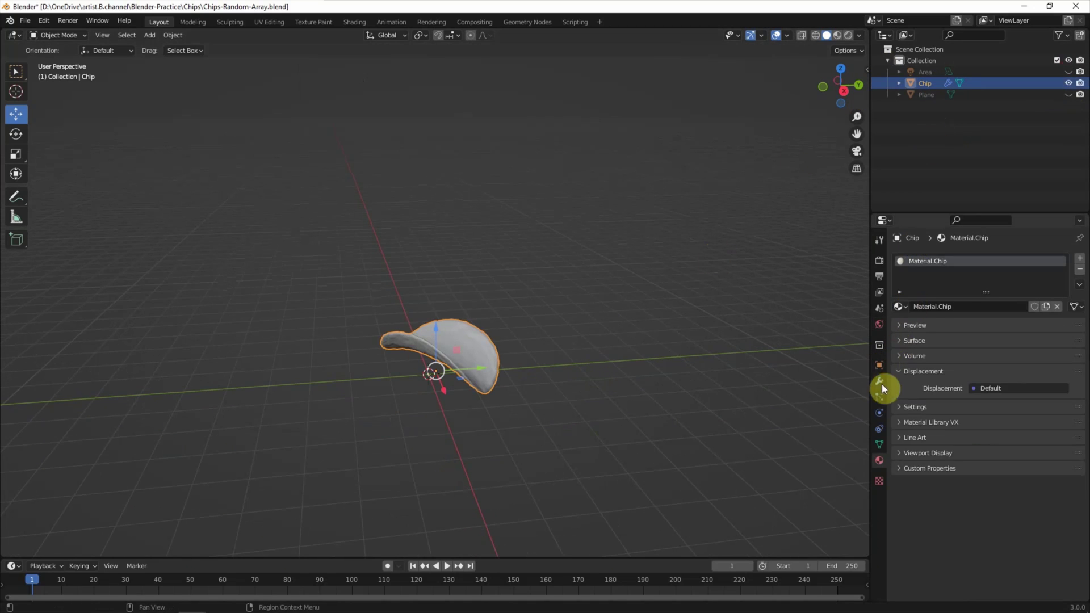
pyautogui.click(879, 382)
pyautogui.click(897, 276)
pyautogui.click(897, 307)
pyautogui.click(1051, 277)
pyautogui.click(1051, 277)
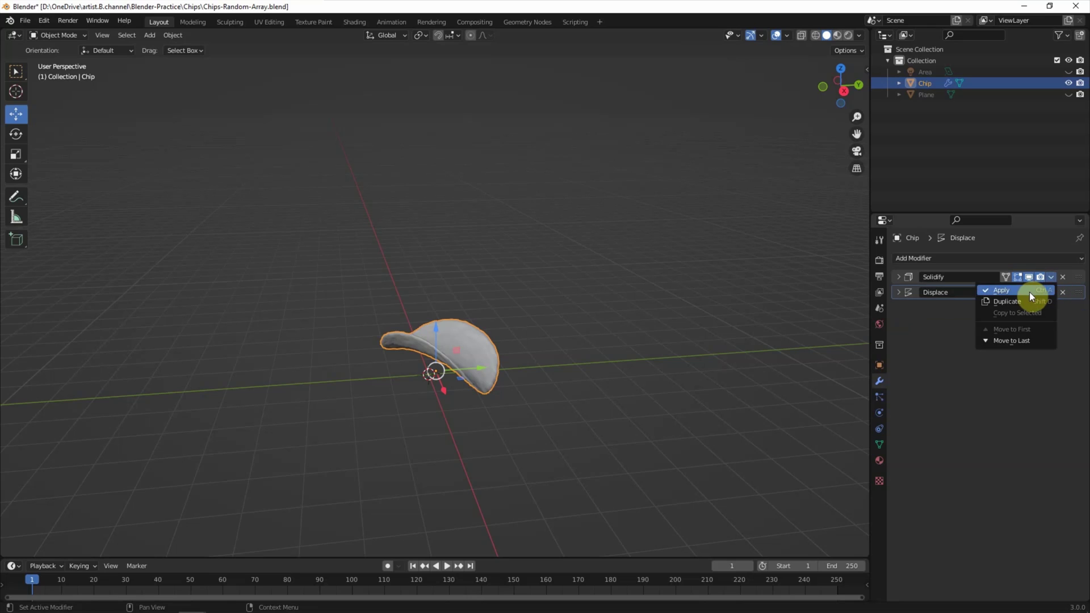
pyautogui.click(1051, 277)
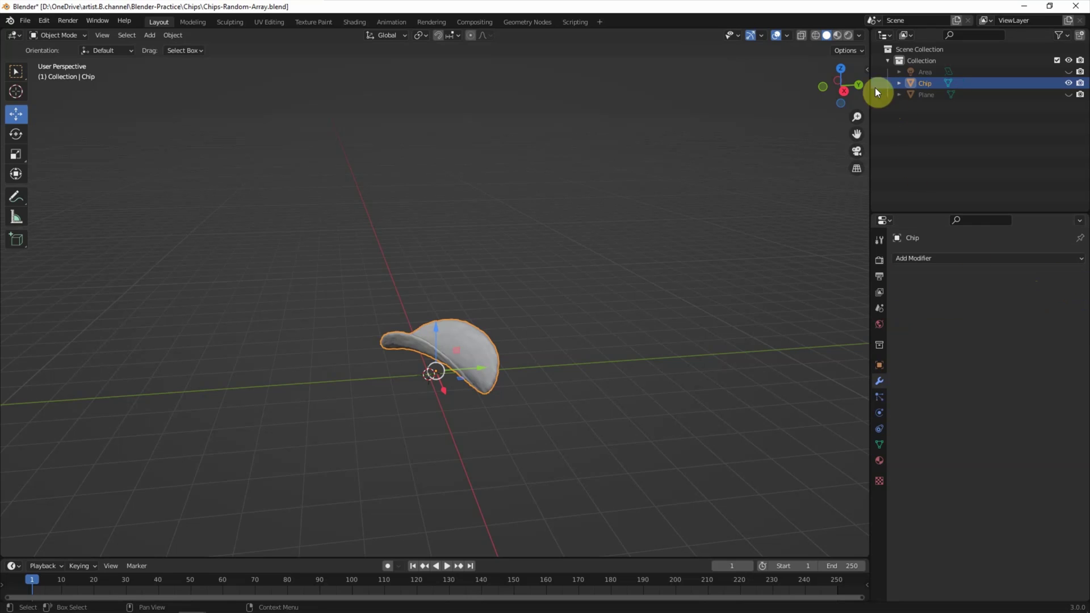
# Zero the chip's location and rotation on all three axes
pyautogui.press('n')
pyautogui.doubleClick(799, 93)
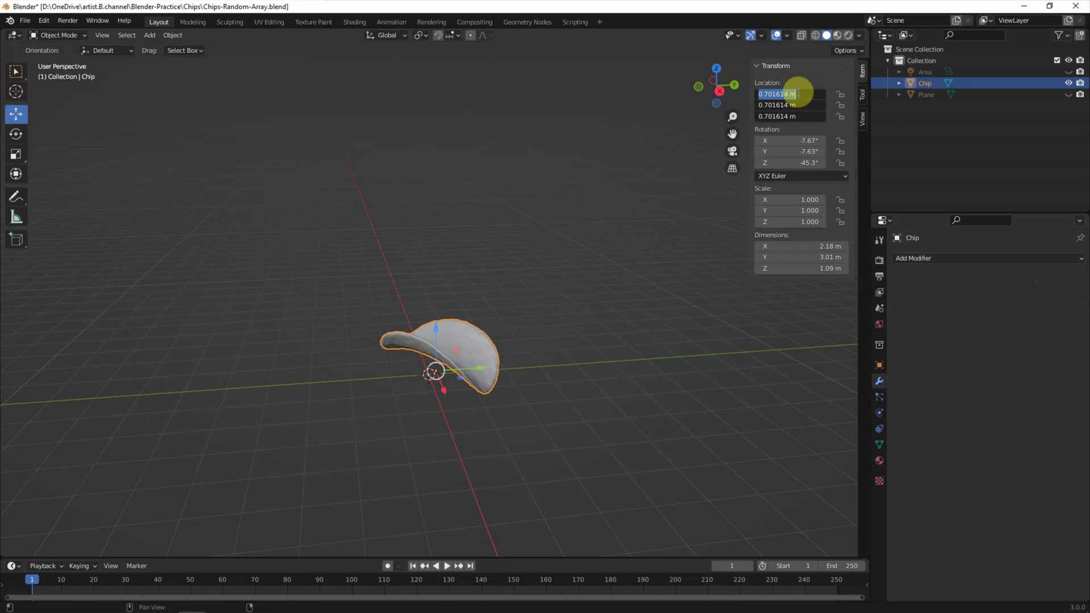
pyautogui.write('0')
pyautogui.press('Return')
pyautogui.moveTo(792, 140); pyautogui.dragTo(792, 163)
pyautogui.write('0')
pyautogui.press('Return')
# Rotate the chip to X -90° and Y 90° so it stands upright
pyautogui.click(484, 376)
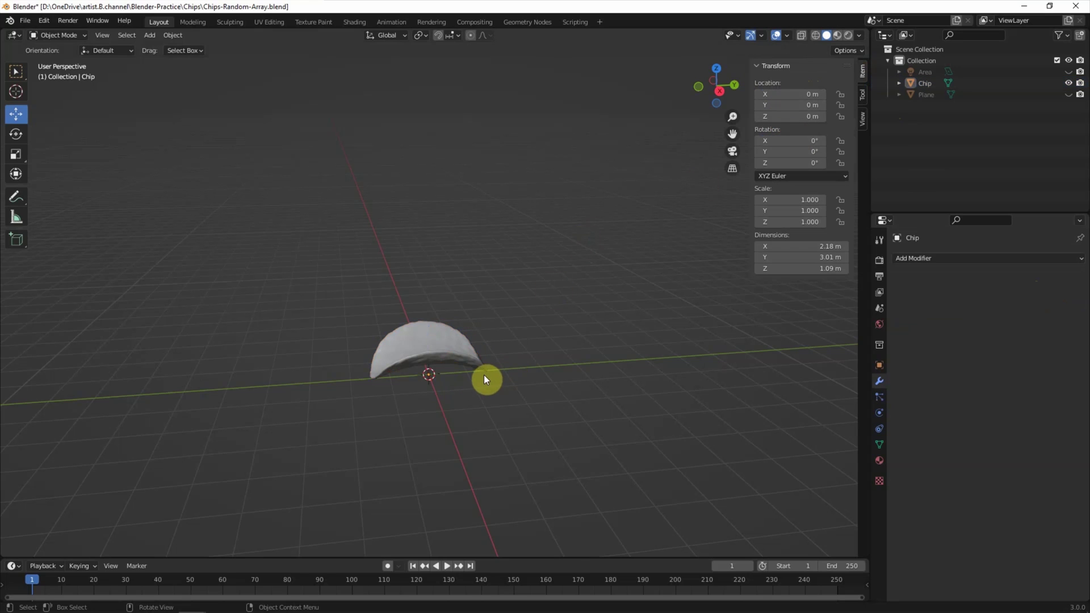
pyautogui.scroll(1, 484, 375)
pyautogui.keyDown('shift'); pyautogui.moveTo(783, 140); pyautogui.dragTo(812, 140); pyautogui.keyUp('shift')
pyautogui.click(788, 143)
pyautogui.press('Return')
pyautogui.click(794, 152)
pyautogui.press('Return')
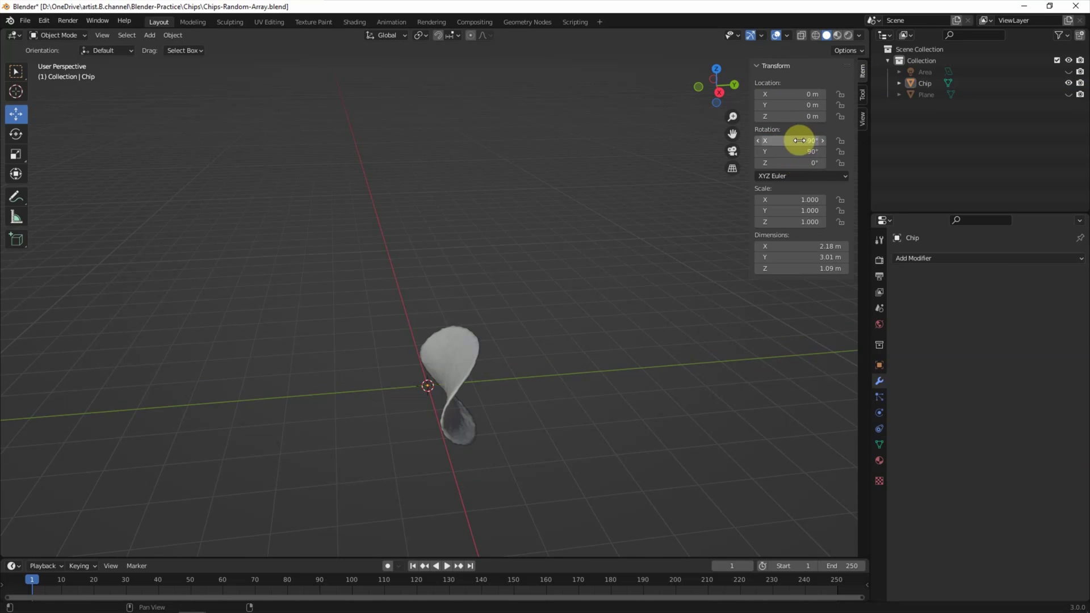
pyautogui.moveTo(577, 251); pyautogui.dragTo(644, 249, button='middle')
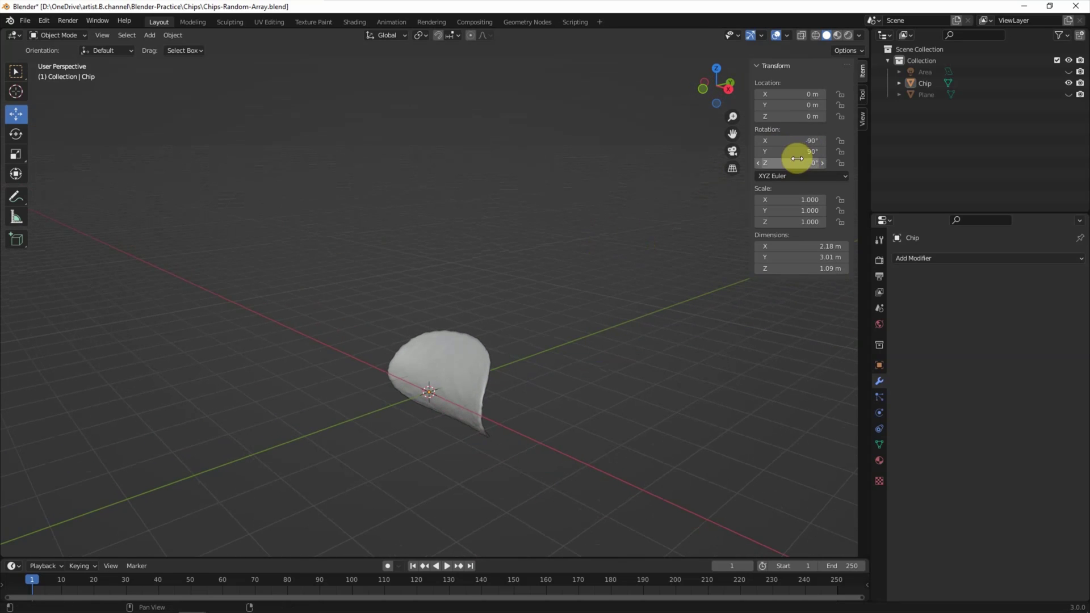
pyautogui.click(407, 352)
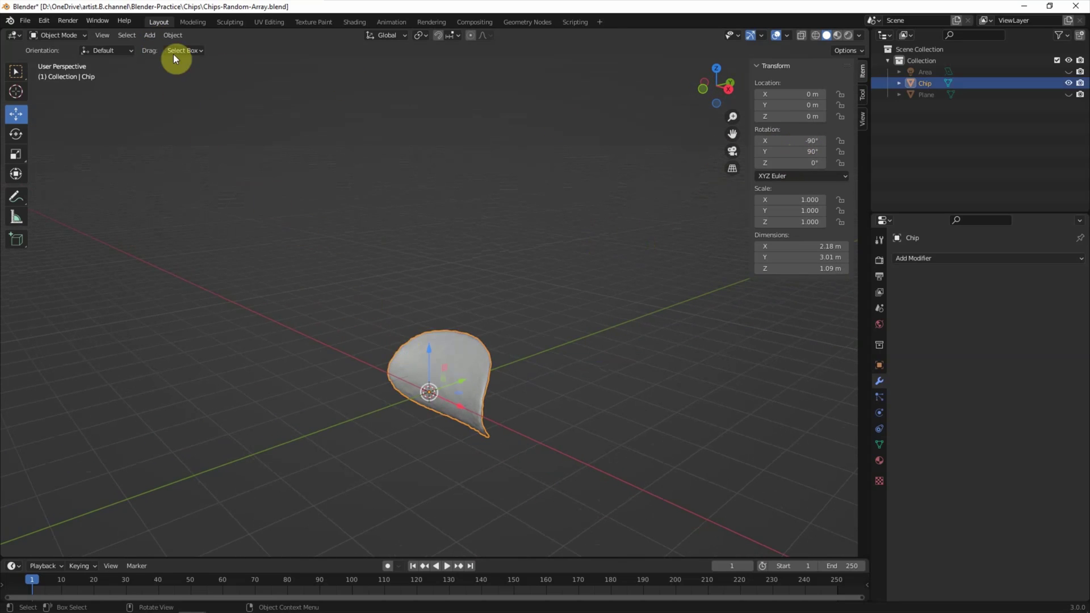
# Apply all transforms to the chip so rotation reads 0° and scale 1.000
pyautogui.click(172, 35)
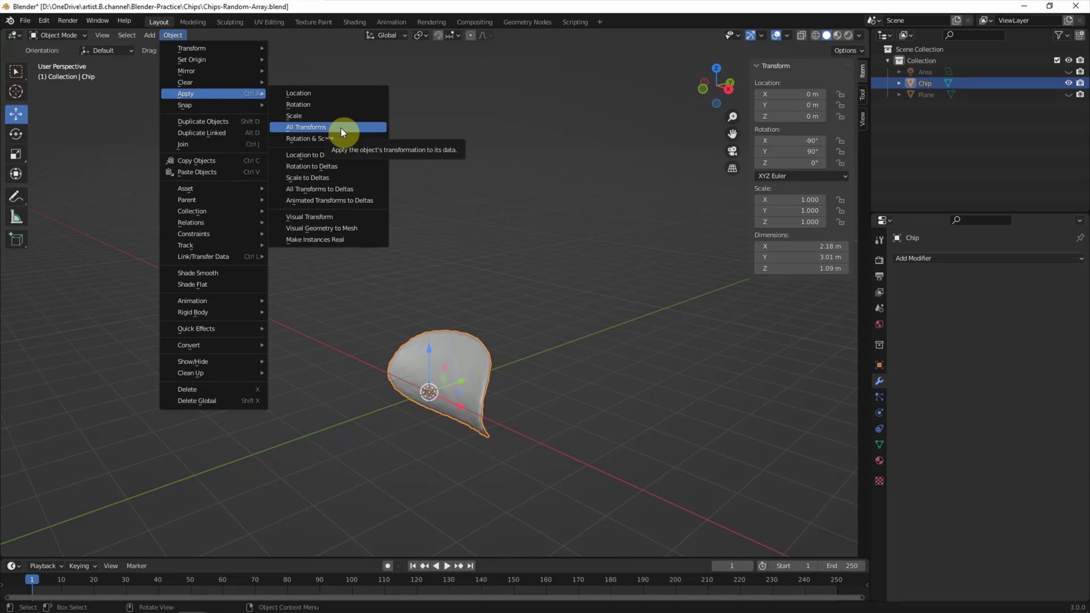
pyautogui.click(340, 127)
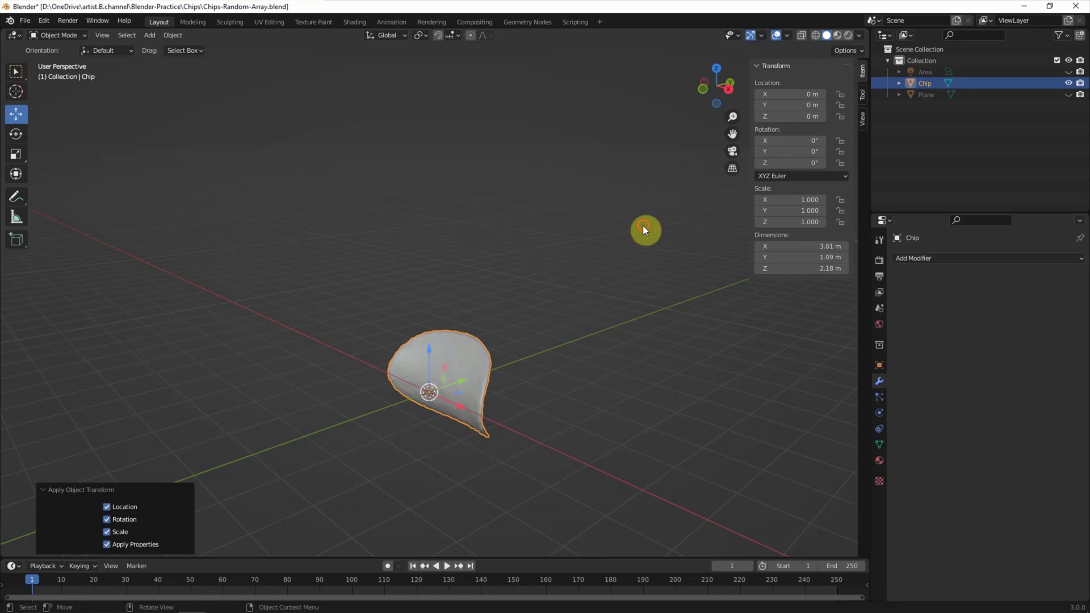
pyautogui.click(643, 226)
pyautogui.moveTo(617, 249)
pyautogui.mouseDown(button='middle')
pyautogui.moveTo(592, 209)
pyautogui.moveTo(595, 217)
pyautogui.mouseUp(button='middle')
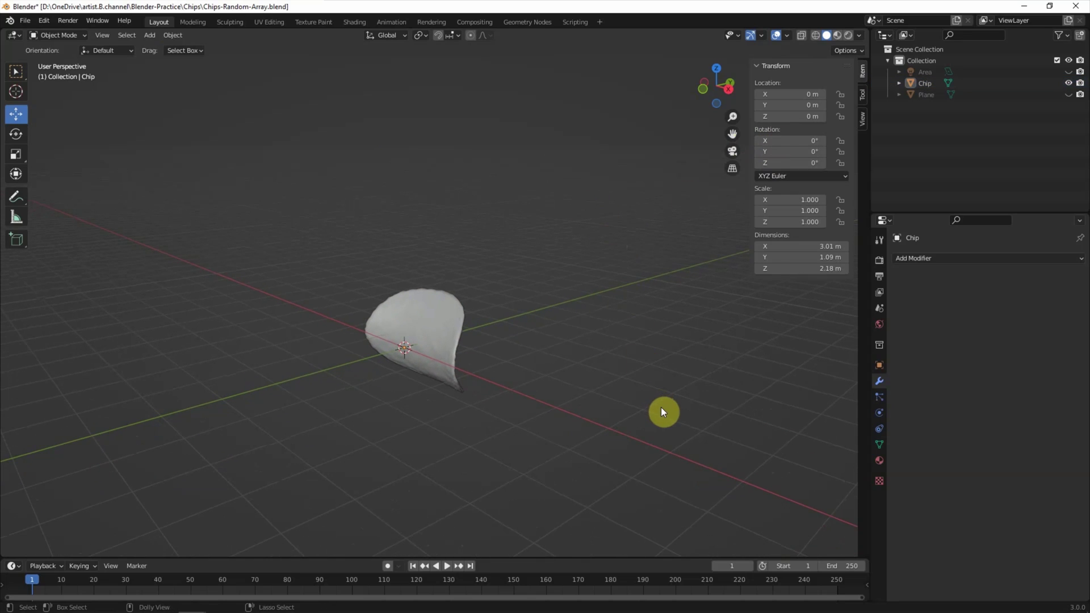
pyautogui.click(430, 330)
pyautogui.moveTo(482, 356)
pyautogui.mouseDown(button='middle')
pyautogui.moveTo(672, 433)
pyautogui.moveTo(547, 408)
pyautogui.mouseUp(button='middle')
pyautogui.press('w')
pyautogui.moveTo(236, 158); pyautogui.dragTo(308, 190, button='middle')
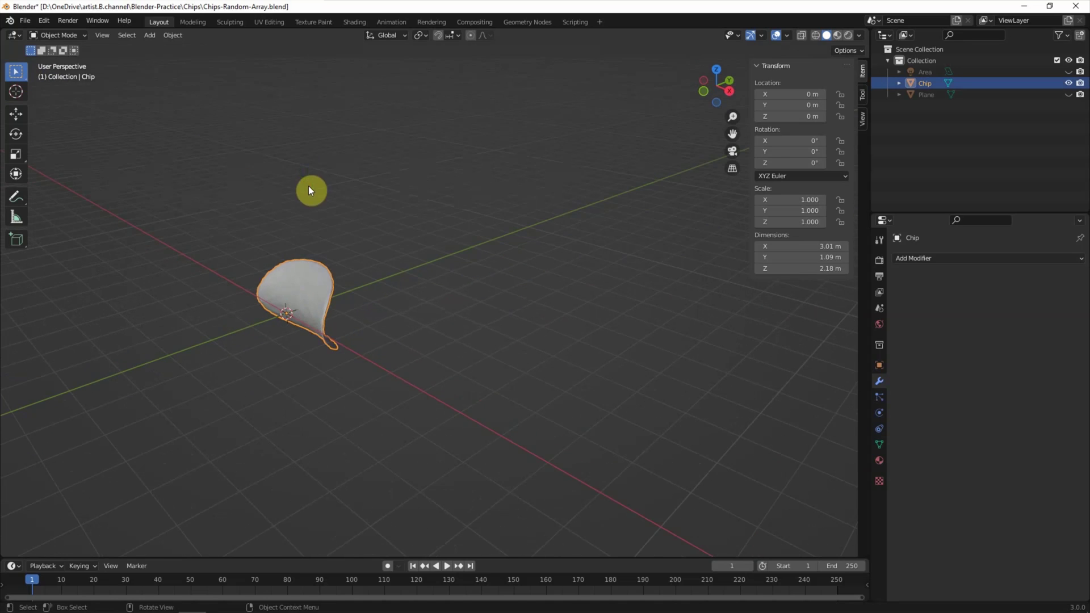
# Add an Array modifier to the chip with relative offset X 0 and Y 1
pyautogui.click(922, 256)
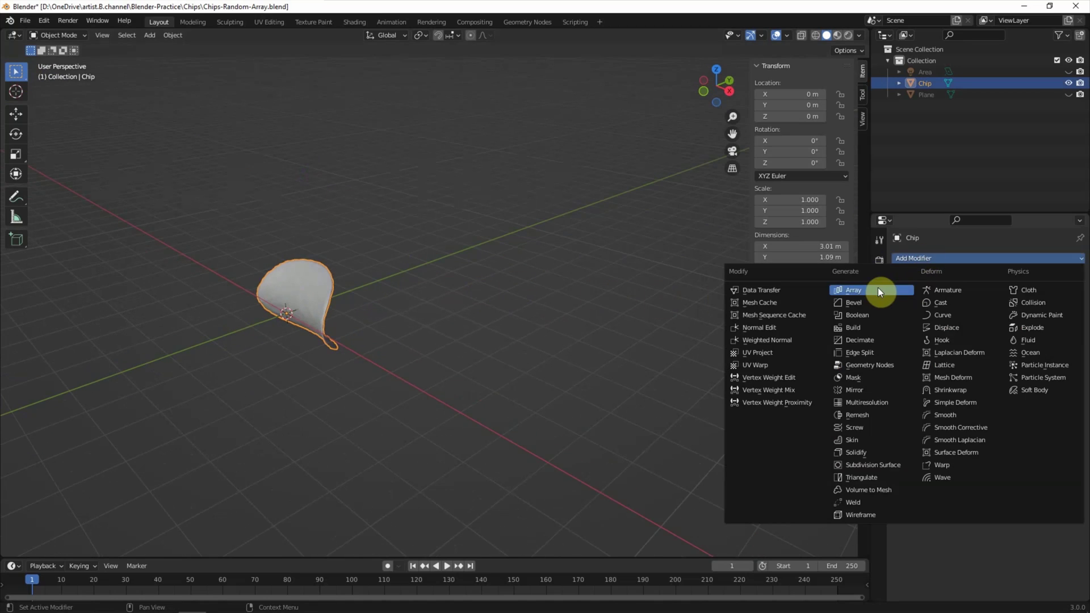
pyautogui.click(878, 287)
pyautogui.click(1064, 308)
pyautogui.click(1064, 308)
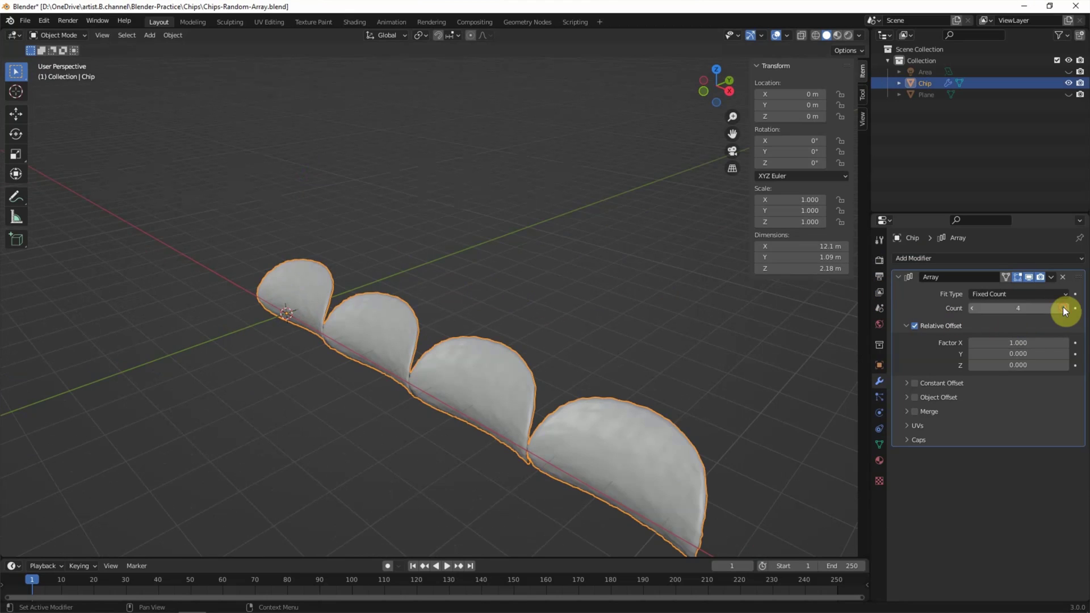
pyautogui.keyDown('shift'); pyautogui.moveTo(661, 425); pyautogui.dragTo(635, 398, button='middle'); pyautogui.keyUp('shift')
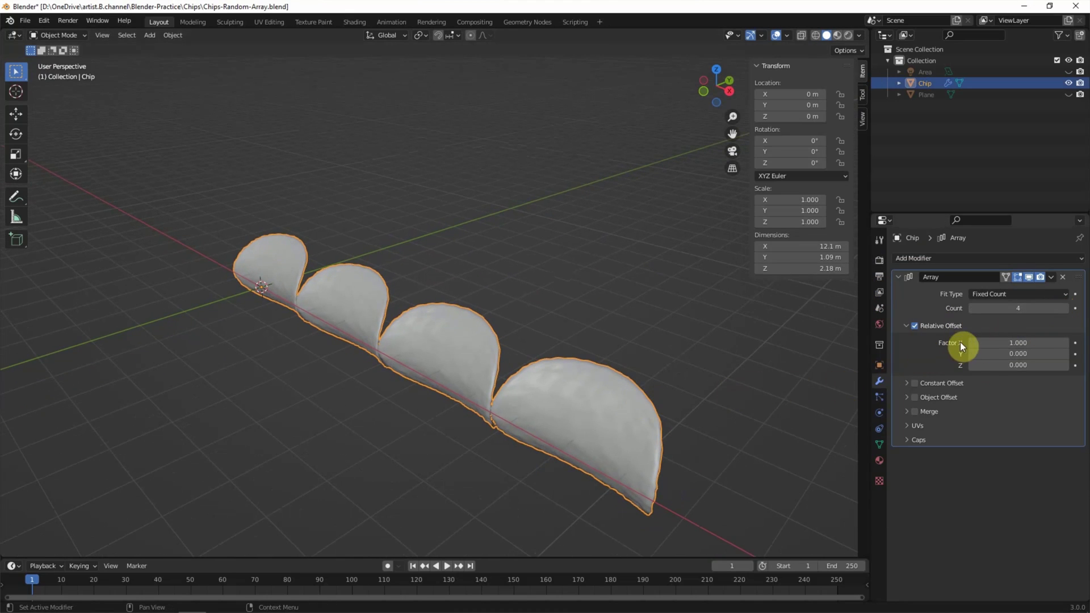
pyautogui.click(999, 342)
pyautogui.press('Return')
pyautogui.click(999, 354)
pyautogui.write('1')
pyautogui.press('Return')
pyautogui.keyDown('shift'); pyautogui.moveTo(538, 386); pyautogui.dragTo(558, 404, button='middle'); pyautogui.keyUp('shift')
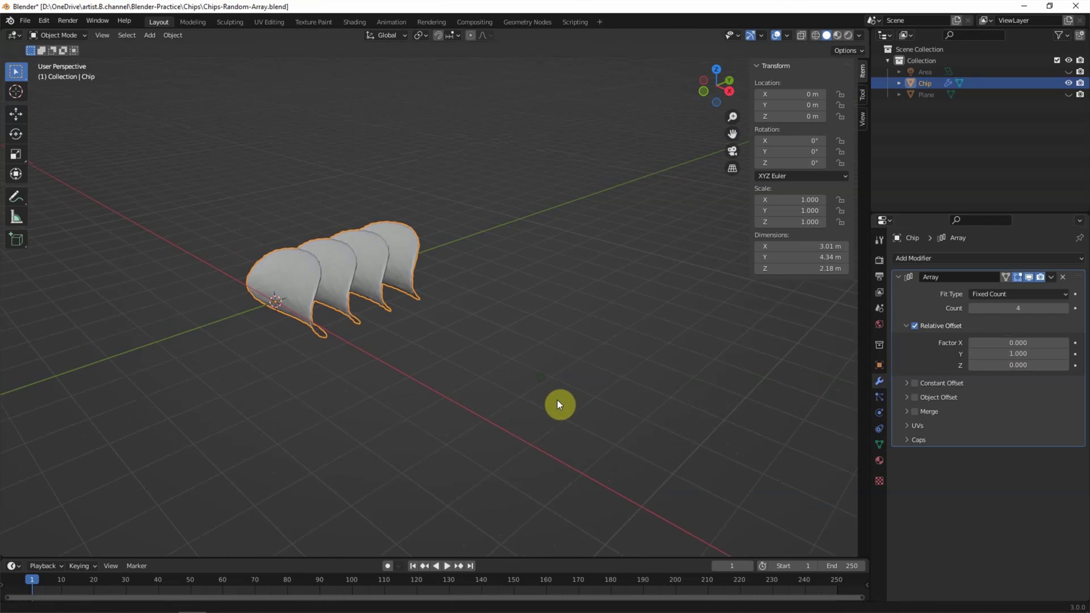
# Raise the array count to 11 and tighten the Y offset to 0.9
pyautogui.click(1067, 308)
pyautogui.click(1068, 308)
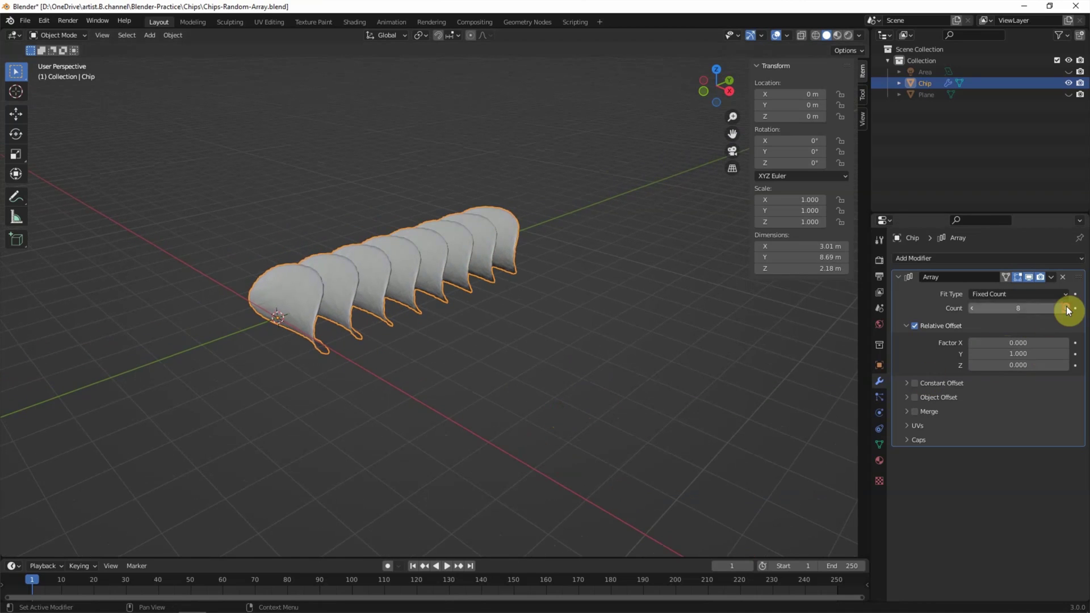
pyautogui.click(1067, 309)
pyautogui.click(1067, 308)
pyautogui.click(1067, 308)
pyautogui.moveTo(1019, 354); pyautogui.dragTo(1024, 354)
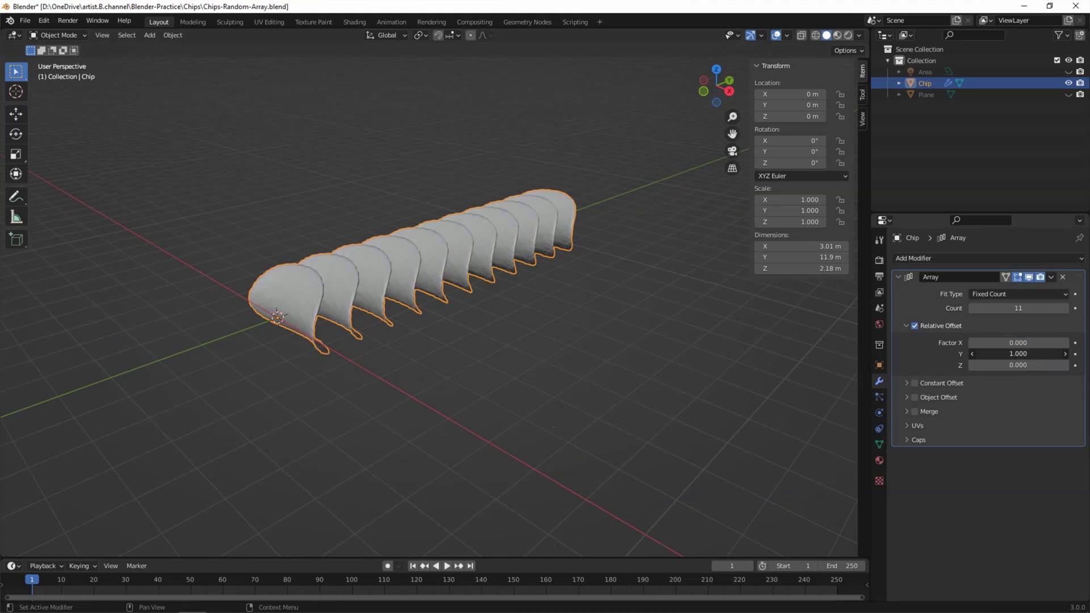
pyautogui.click(974, 353)
pyautogui.write('1.6')
pyautogui.press('Return')
pyautogui.moveTo(1018, 353); pyautogui.dragTo(1005, 353)
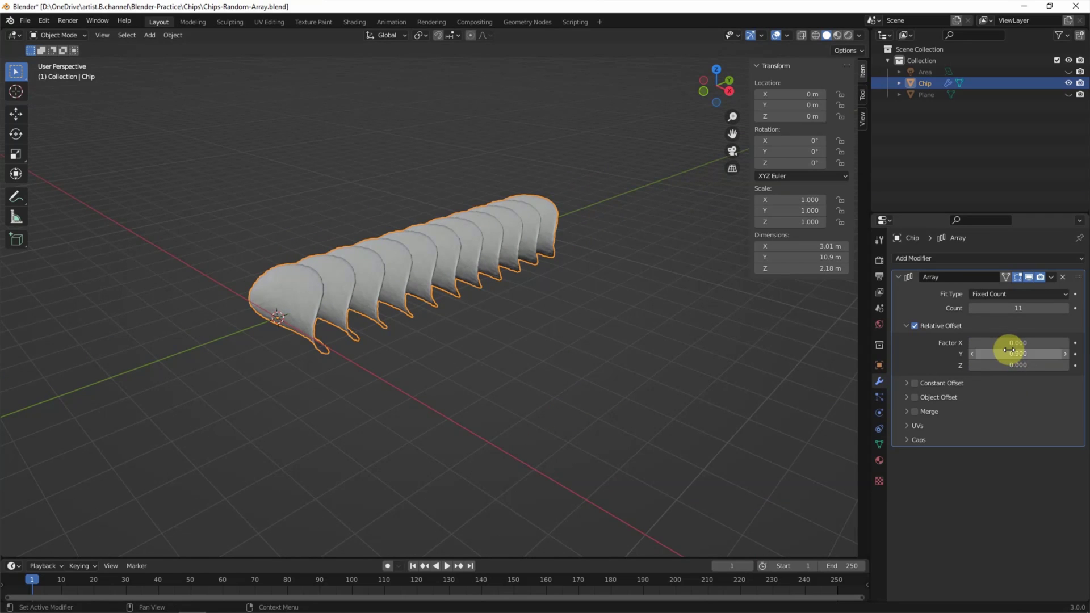
pyautogui.keyDown('shift'); pyautogui.moveTo(611, 357); pyautogui.dragTo(636, 363, button='middle'); pyautogui.keyUp('shift')
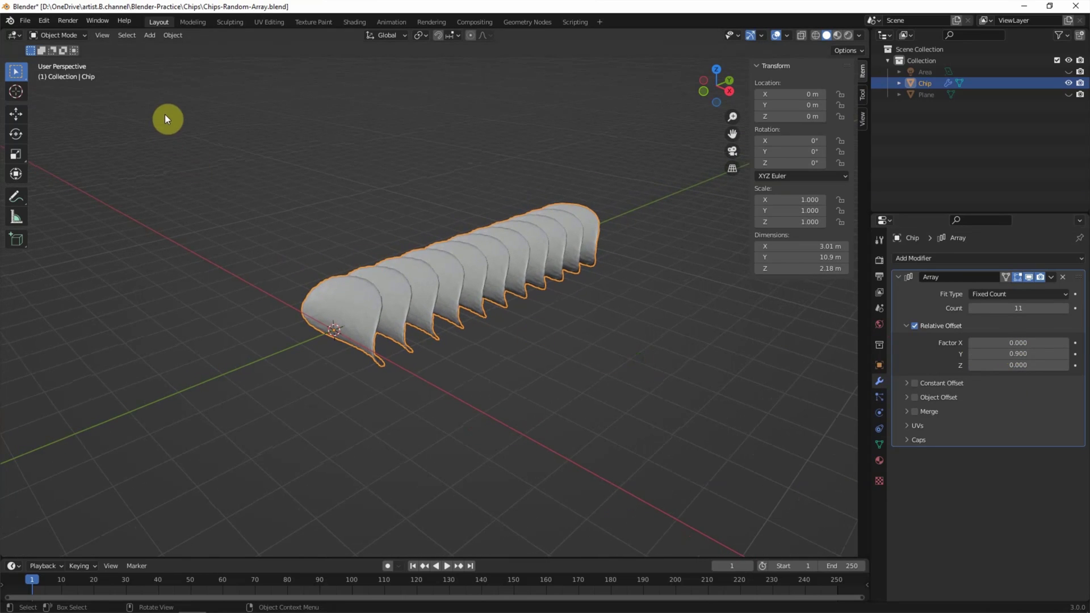
# Add a Bezier circle at the origin, enlarged to surround the chips
pyautogui.click(150, 36)
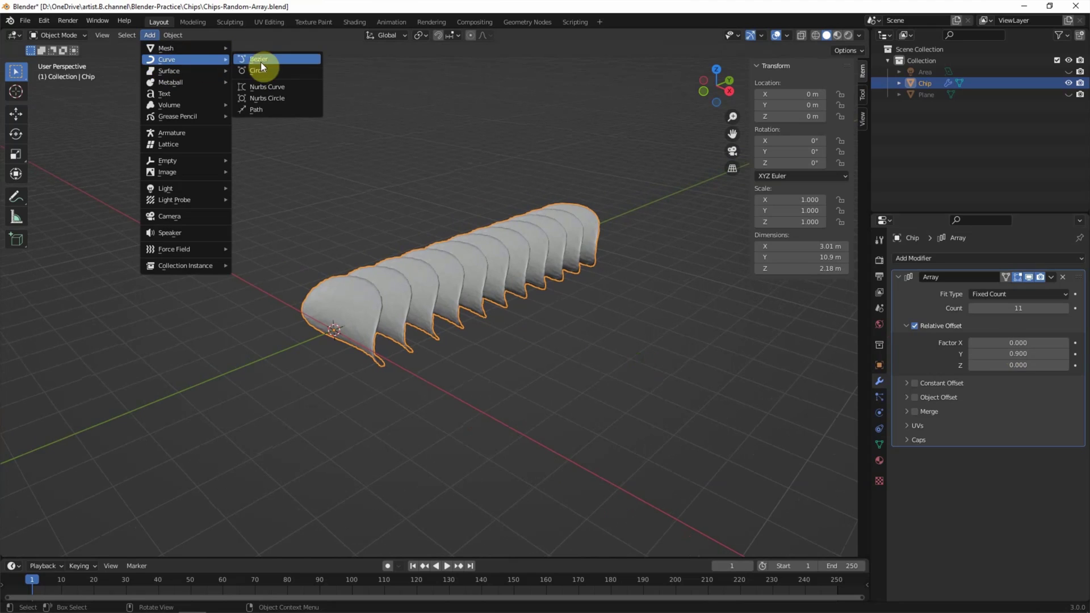
pyautogui.click(265, 73)
pyautogui.moveTo(170, 461); pyautogui.dragTo(387, 441)
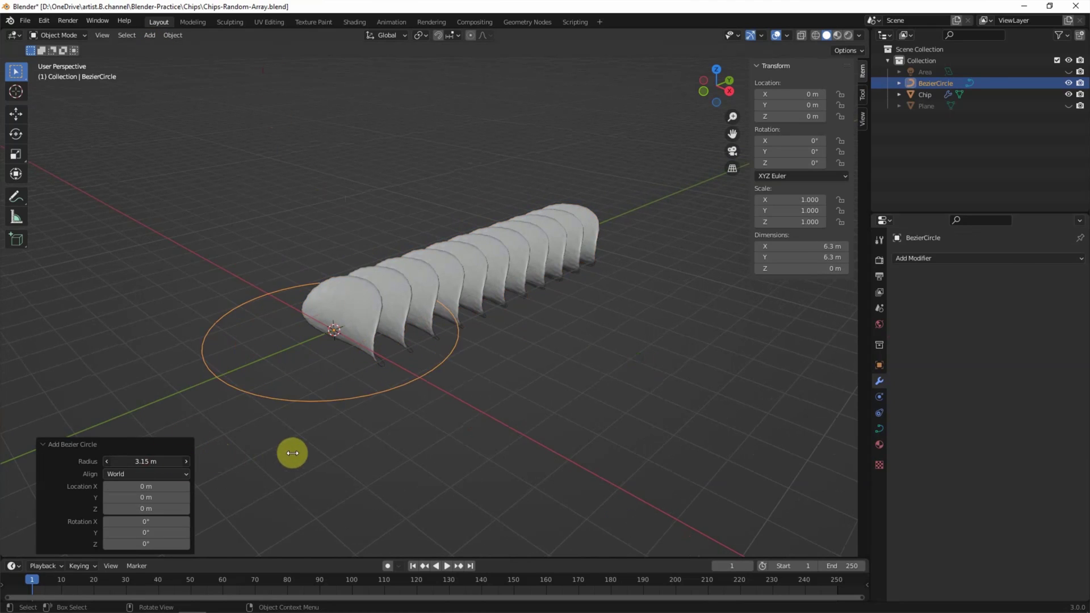
pyautogui.moveTo(387, 440); pyautogui.dragTo(353, 395, button='middle')
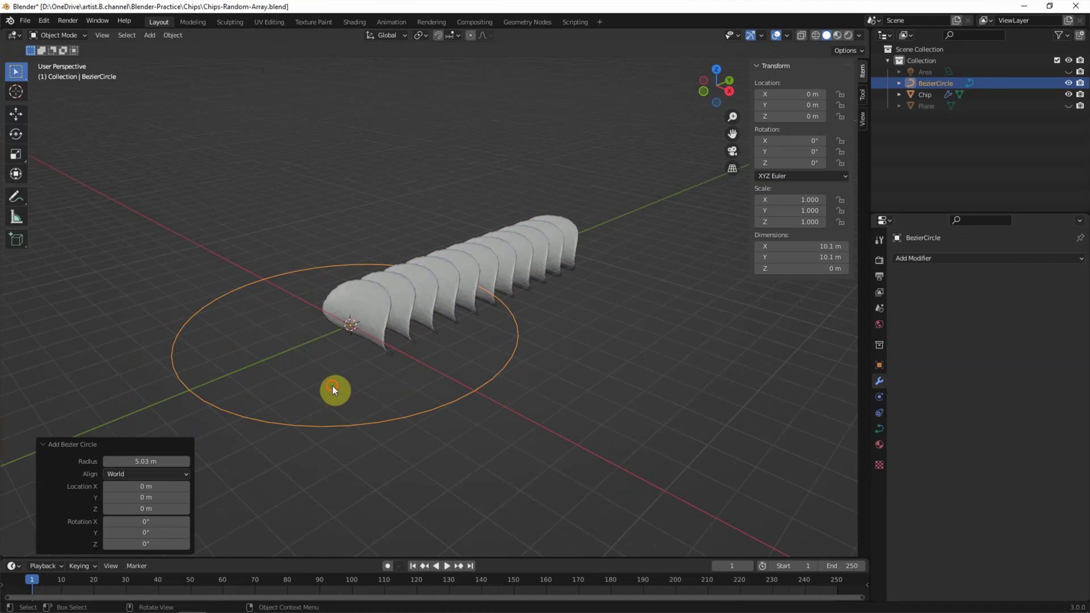
# Give the chip a Curve modifier following BezierCircle with deform axis Y
pyautogui.click(376, 302)
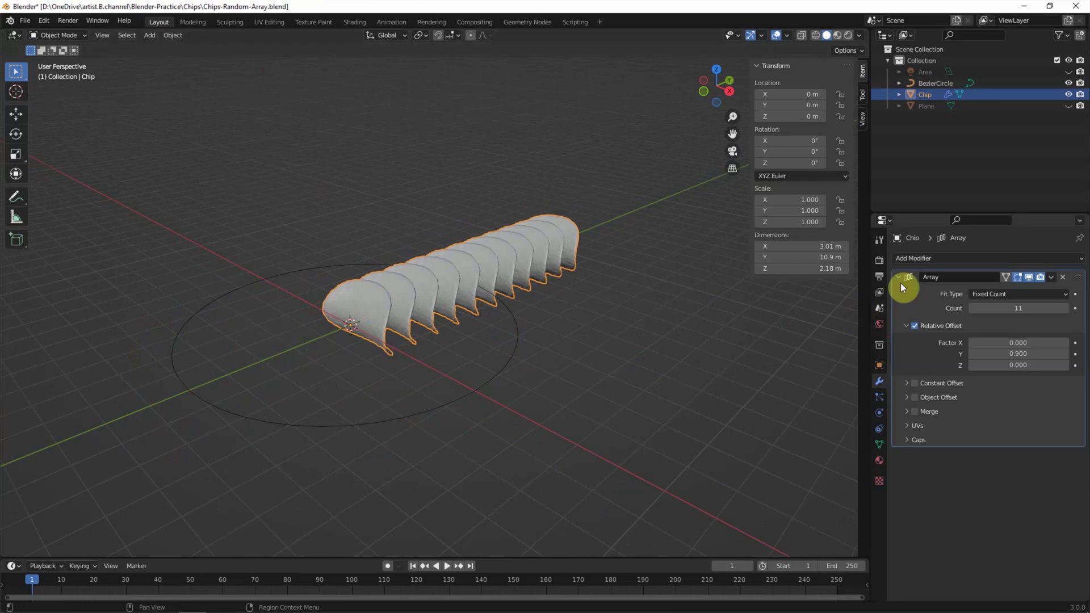
pyautogui.click(897, 277)
pyautogui.click(932, 257)
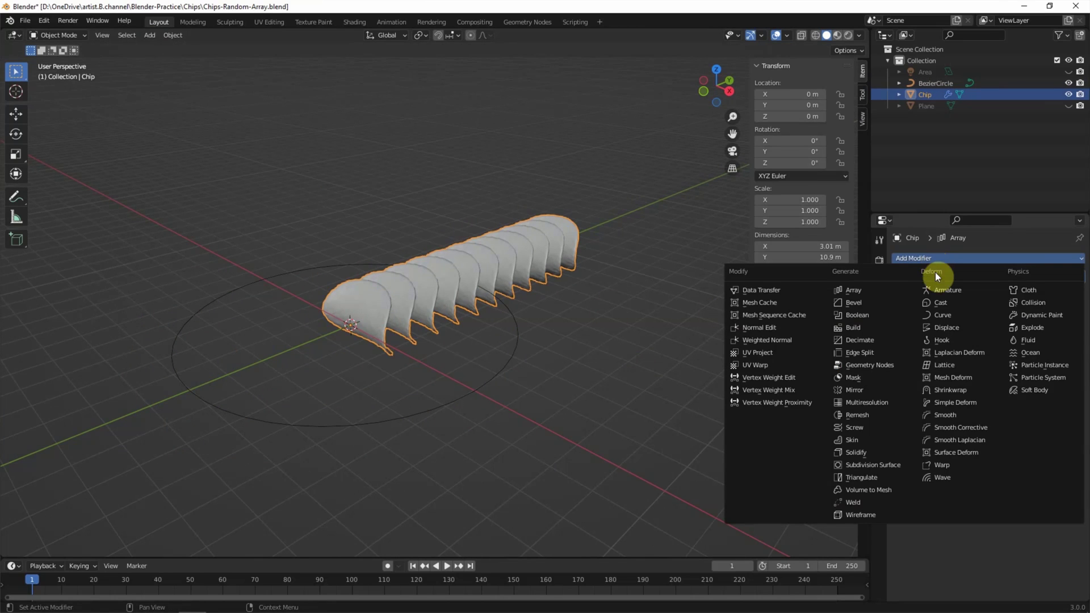
pyautogui.click(960, 315)
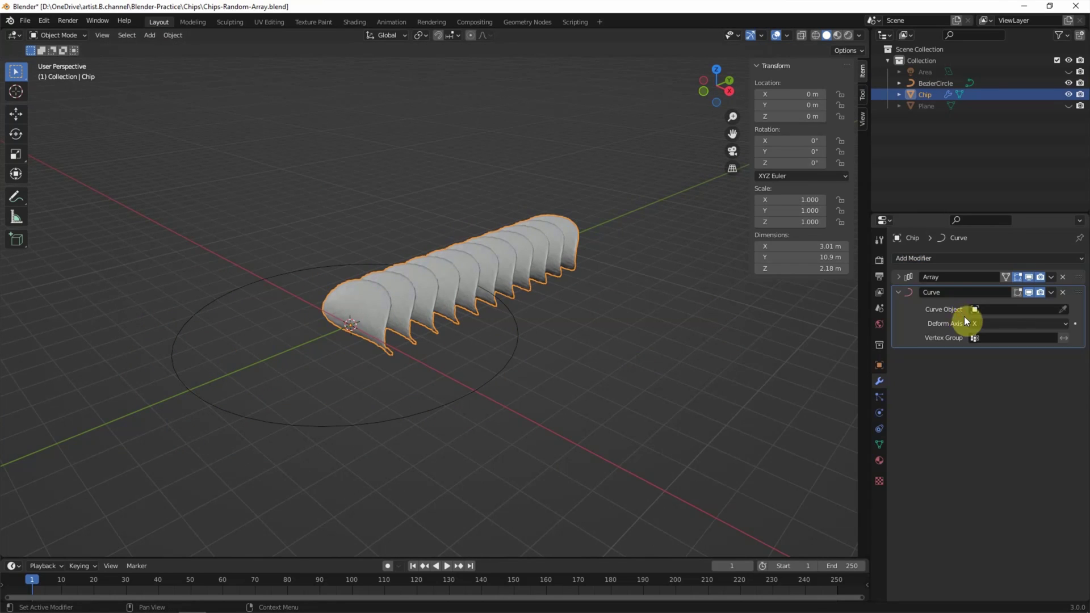
pyautogui.click(1003, 308)
pyautogui.click(1013, 327)
pyautogui.scroll(-1, 718, 378)
pyautogui.scroll(-1, 719, 378)
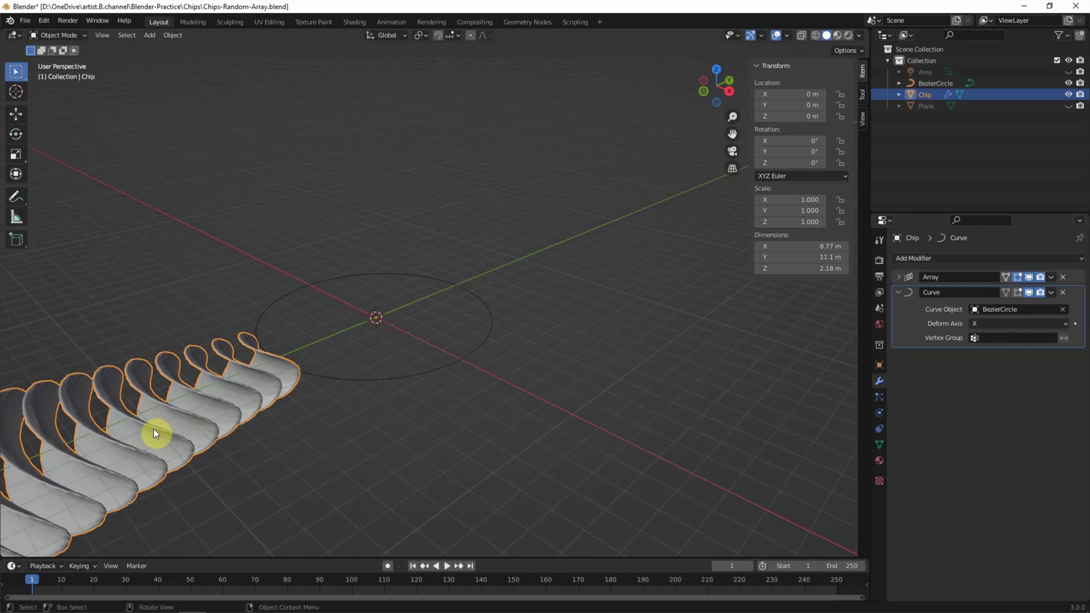
pyautogui.click(982, 323)
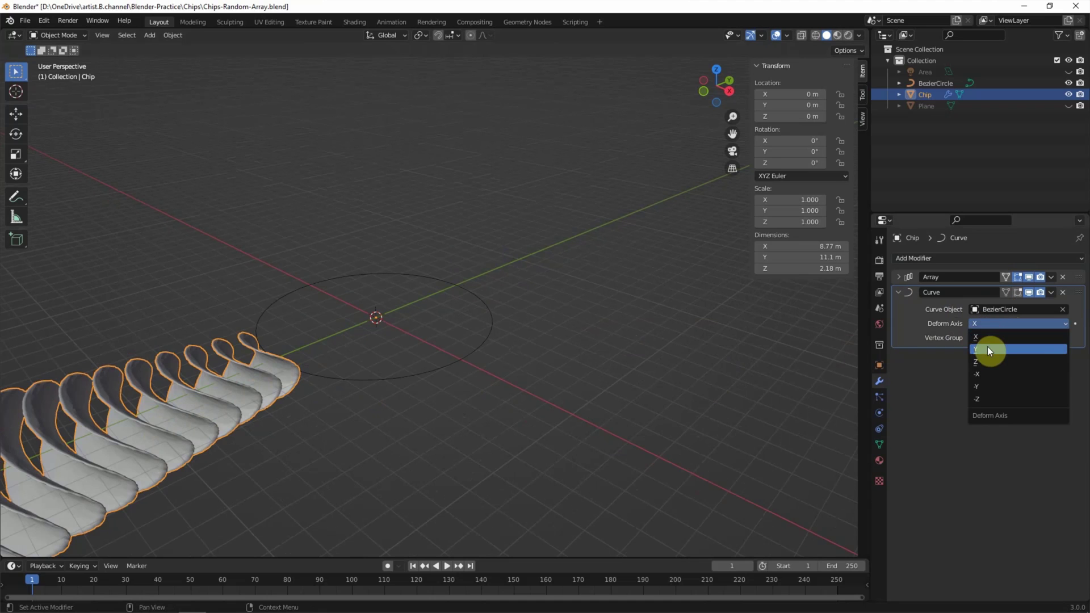
pyautogui.click(986, 346)
pyautogui.moveTo(581, 387); pyautogui.dragTo(508, 339, button='middle')
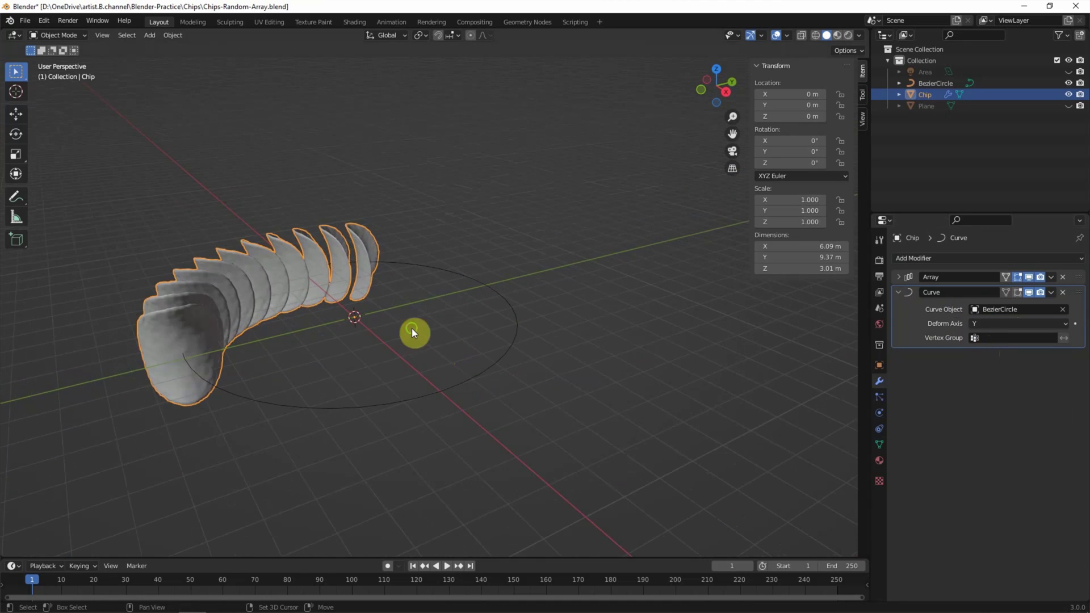
# Set the chip's Y rotation to 90°, then try more array chips and a slight Z twist
pyautogui.scroll(2, 509, 340)
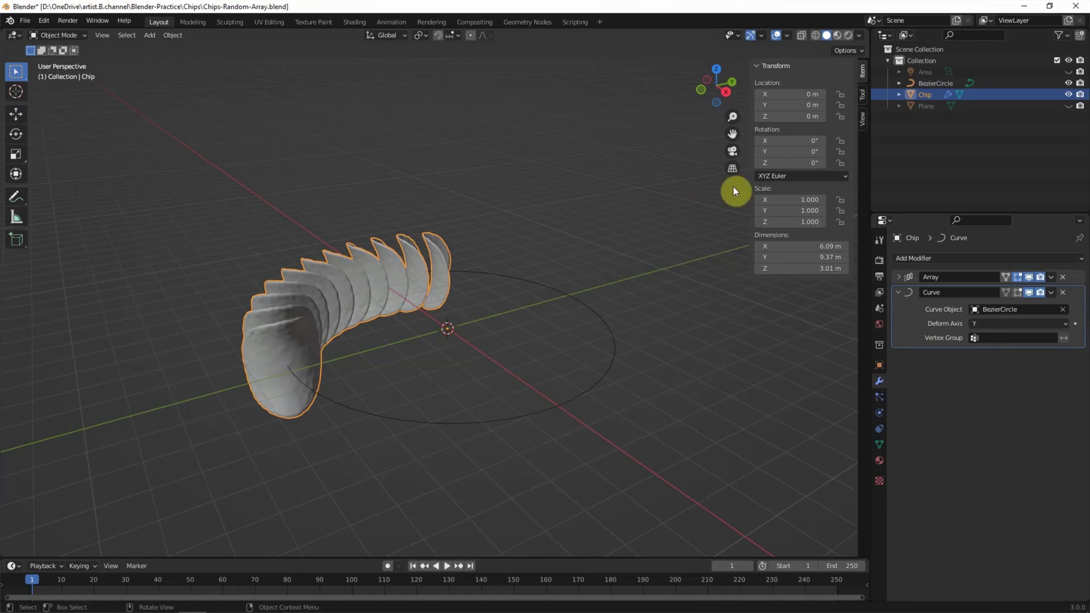
pyautogui.moveTo(786, 151); pyautogui.dragTo(834, 151)
pyautogui.click(794, 150)
pyautogui.write('90')
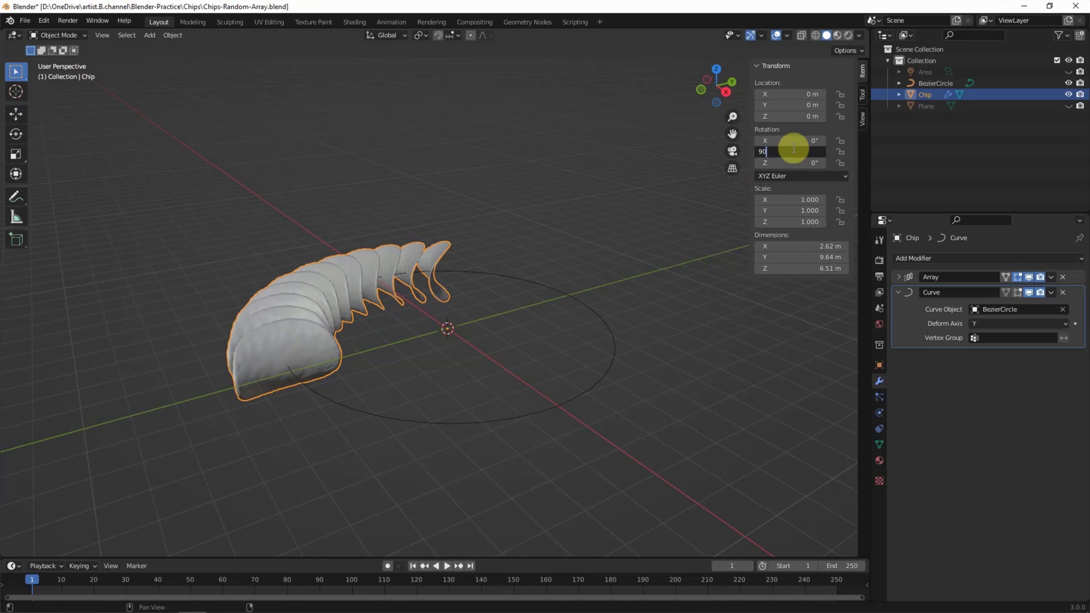
pyautogui.press('Return')
pyautogui.click(898, 277)
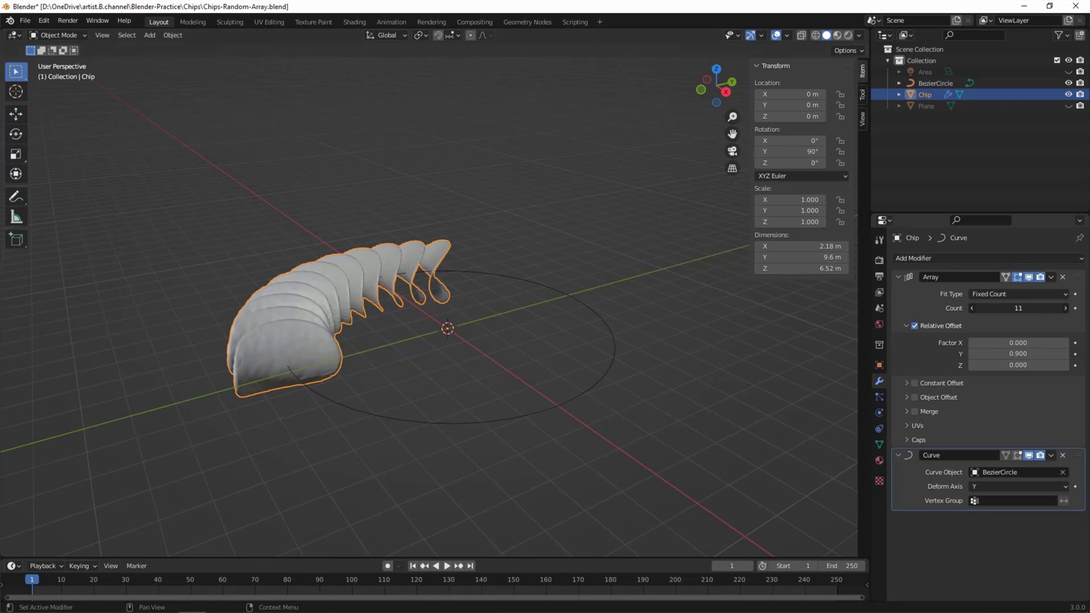
pyautogui.moveTo(1017, 308); pyautogui.dragTo(1050, 308)
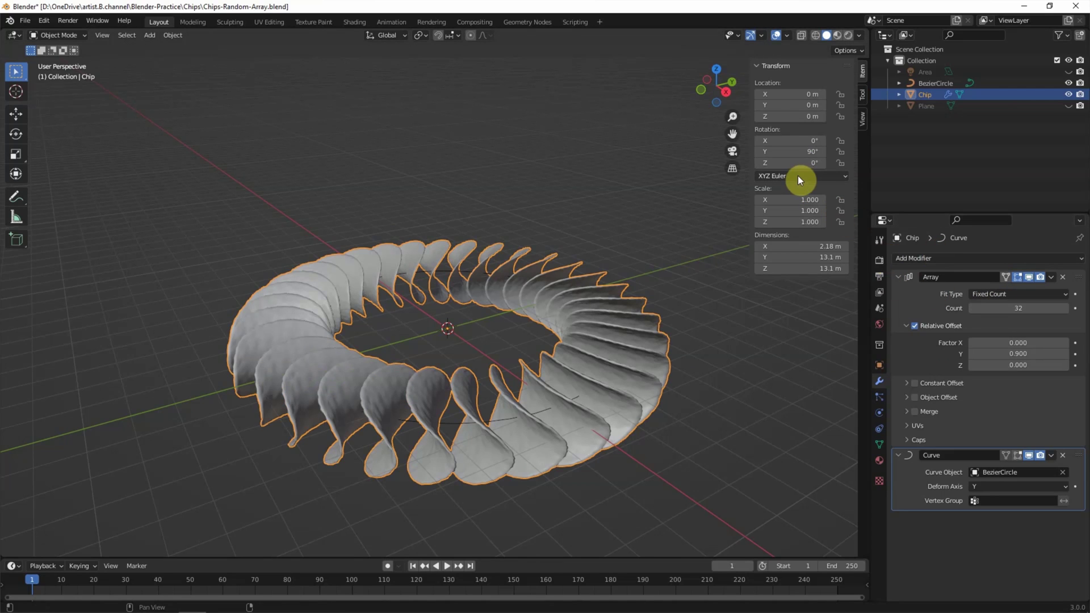
pyautogui.moveTo(799, 165); pyautogui.dragTo(783, 165)
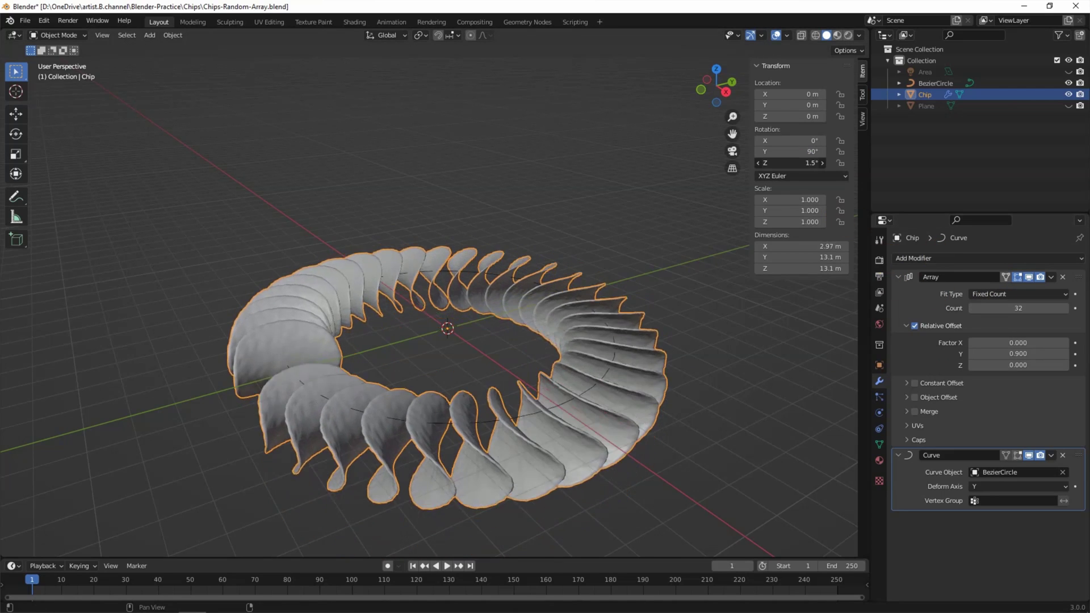
pyautogui.moveTo(798, 163); pyautogui.dragTo(790, 165)
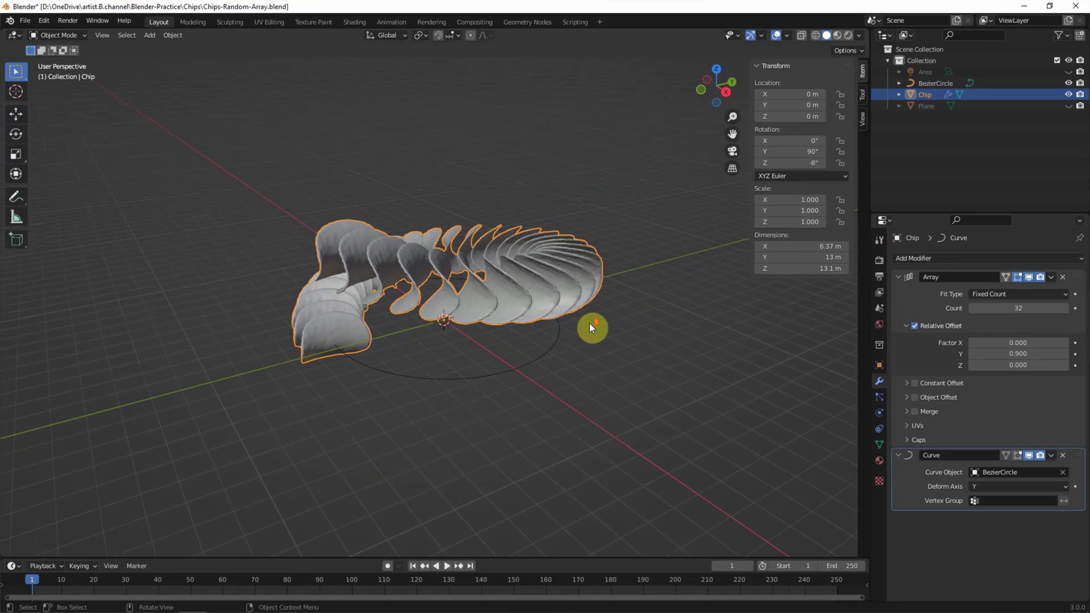
# Trim the array to 8 chips and reset the chip's Z rotation to 0°
pyautogui.moveTo(1015, 307); pyautogui.dragTo(1067, 308)
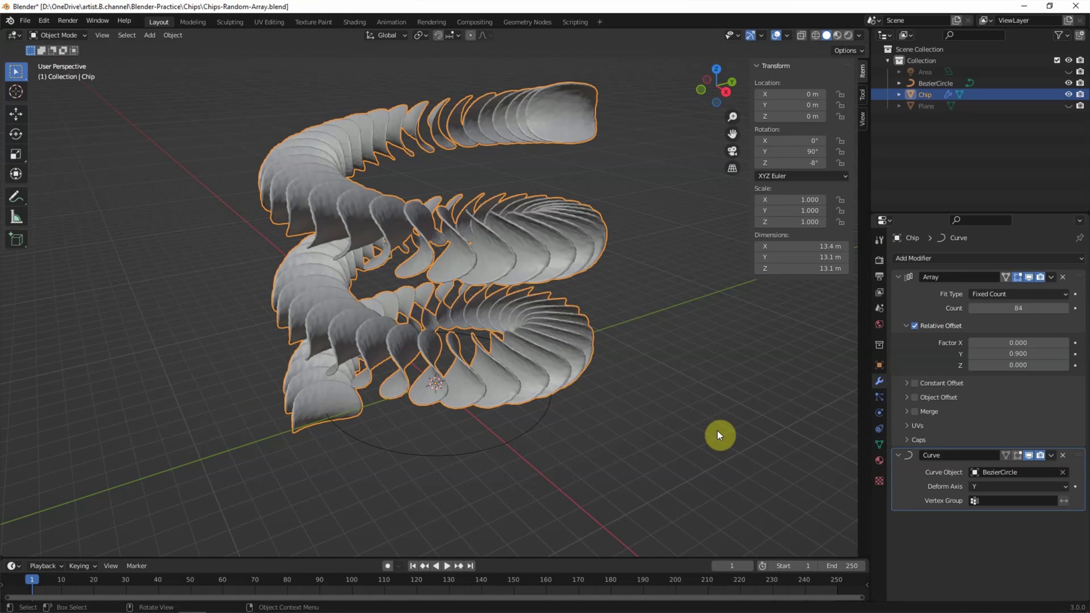
pyautogui.click(995, 307)
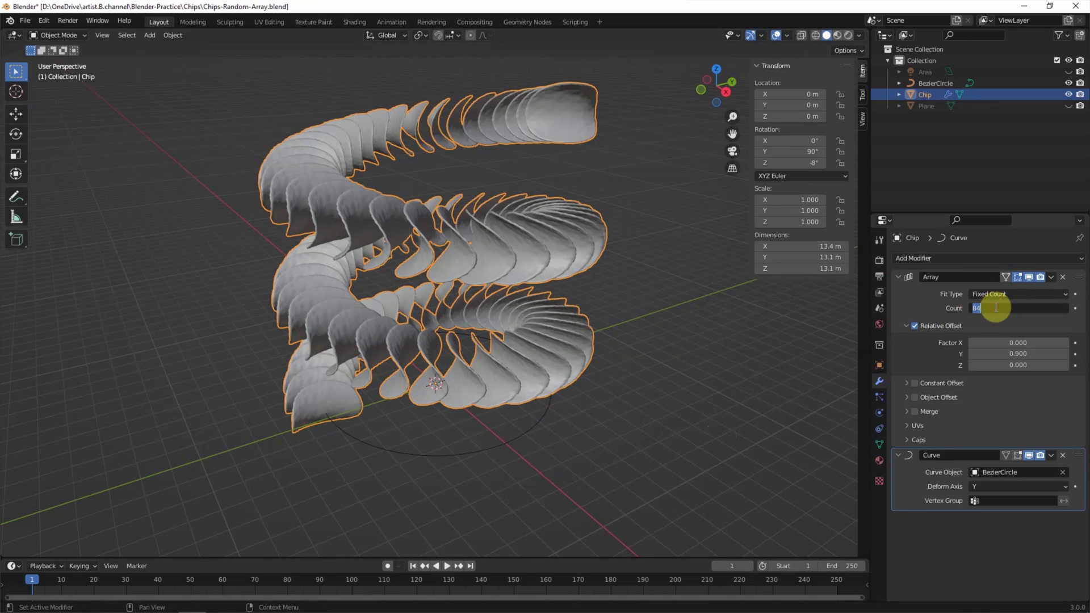
pyautogui.write('8')
pyautogui.press('Return')
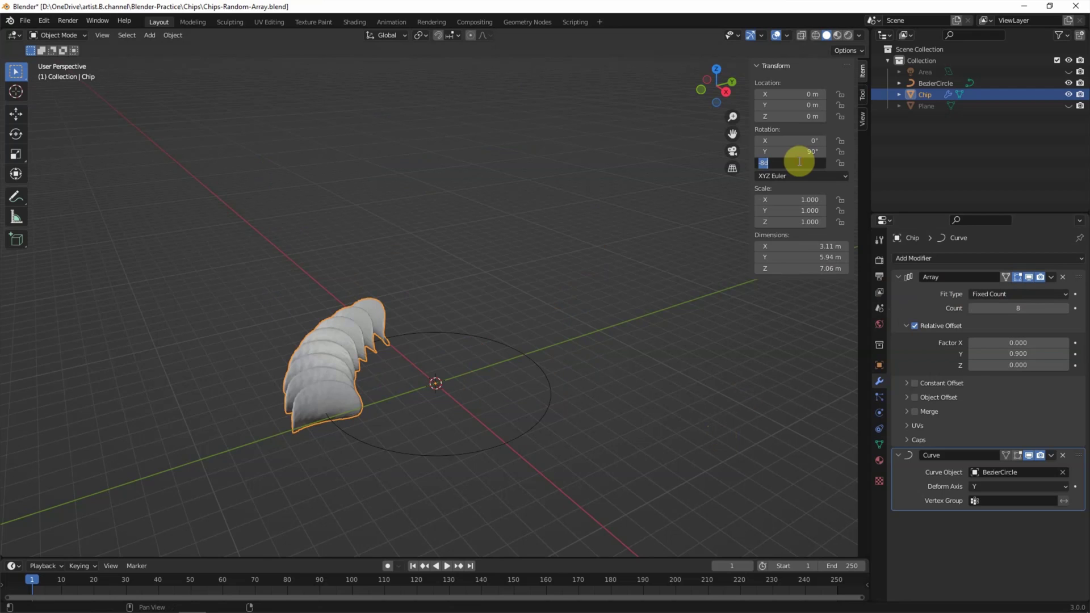
pyautogui.write('0')
pyautogui.press('Return')
pyautogui.moveTo(594, 399); pyautogui.dragTo(597, 344, button='middle')
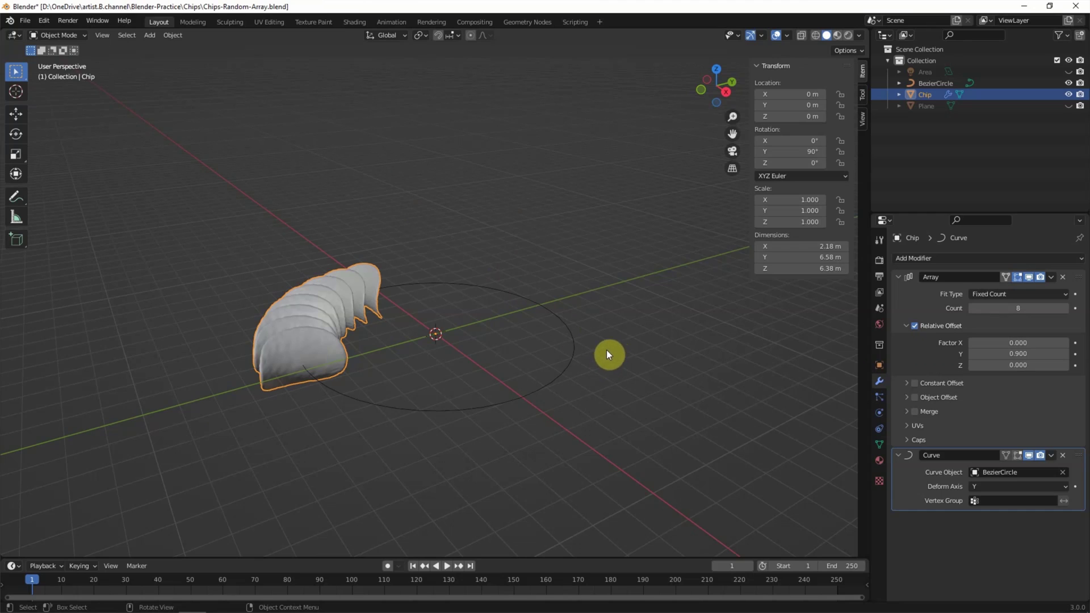
pyautogui.click(952, 82)
# Hide the BezierCircle and add a new Bezier curve, enlarged to radius 5.7 m
pyautogui.click(1067, 83)
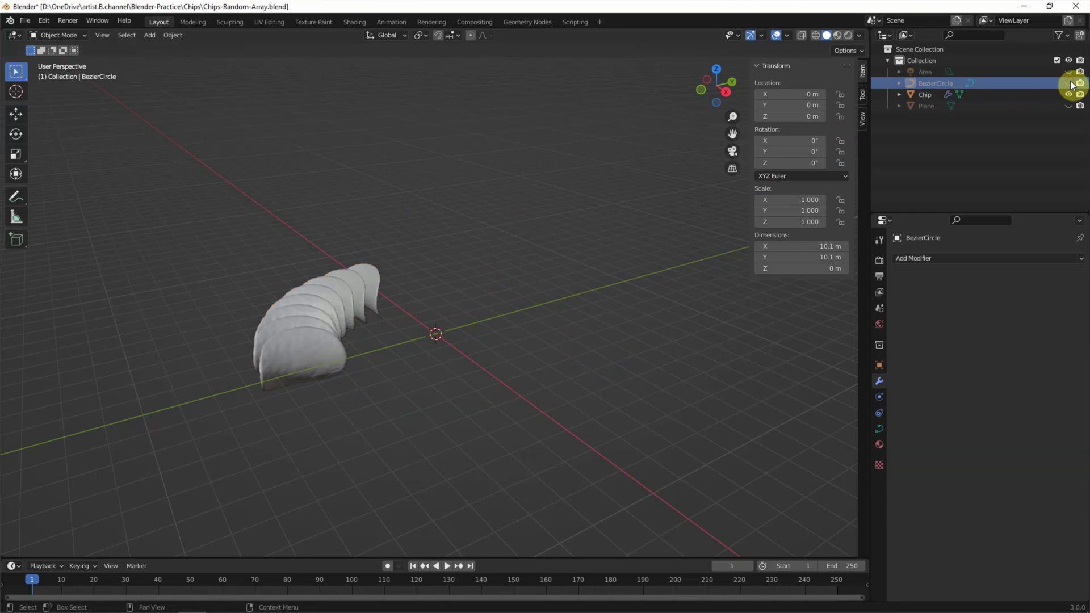
pyautogui.click(154, 36)
pyautogui.moveTo(167, 59)
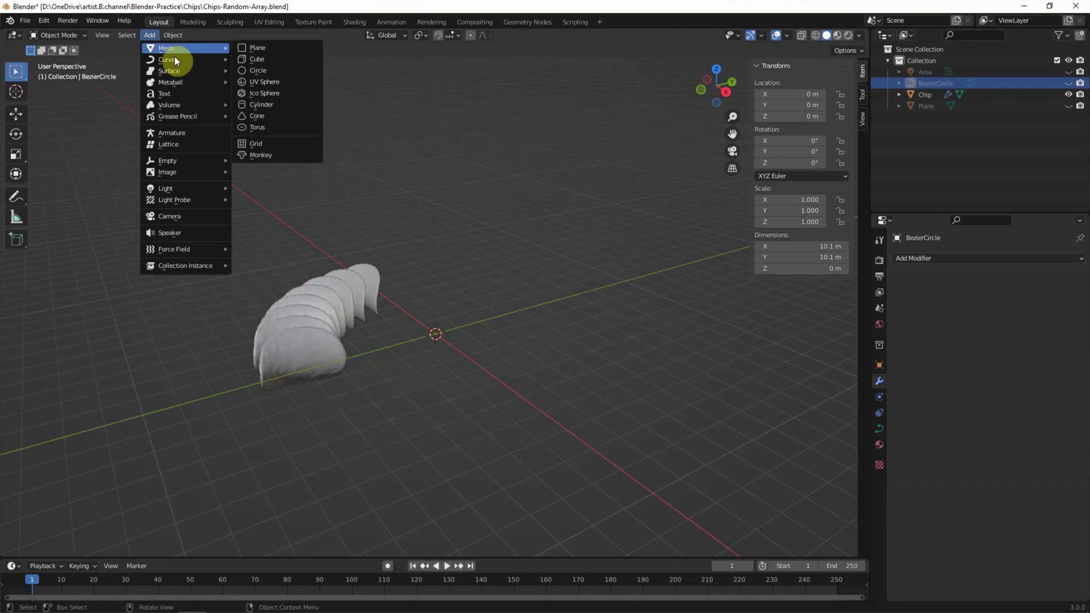
pyautogui.click(257, 58)
pyautogui.moveTo(134, 461); pyautogui.dragTo(408, 475)
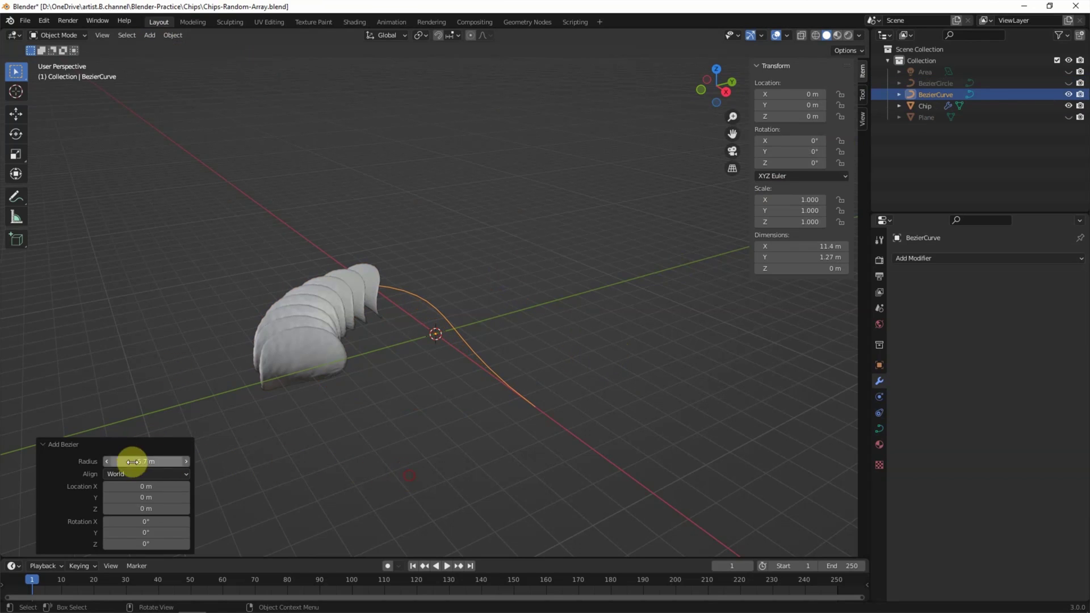
pyautogui.moveTo(180, 354); pyautogui.dragTo(189, 362, button='middle')
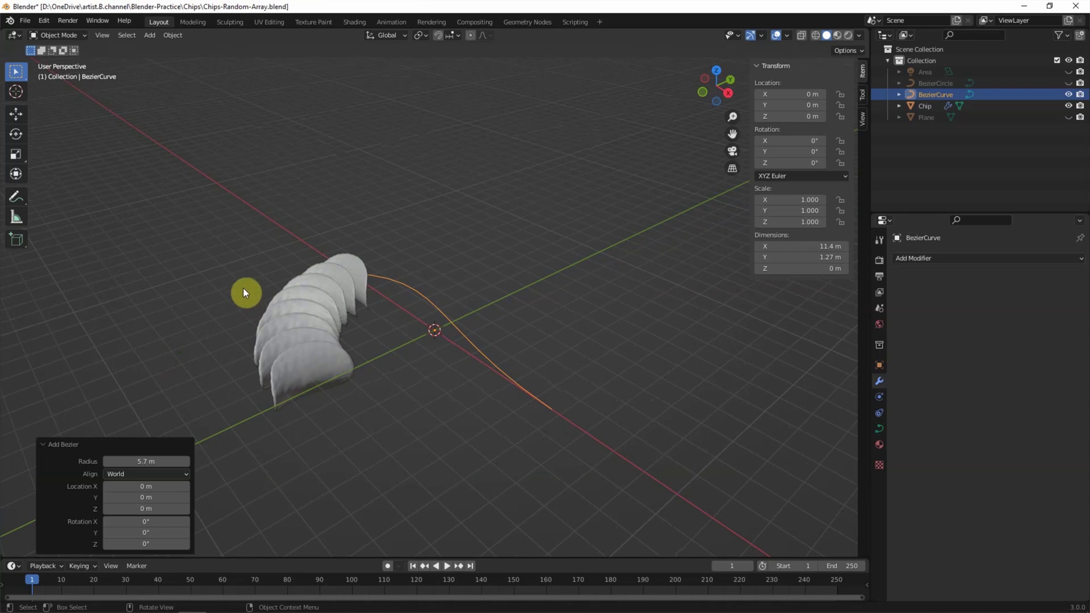
# Raise the curve's left control point and rotate its right-end handle, then return to Object Mode
pyautogui.click(56, 35)
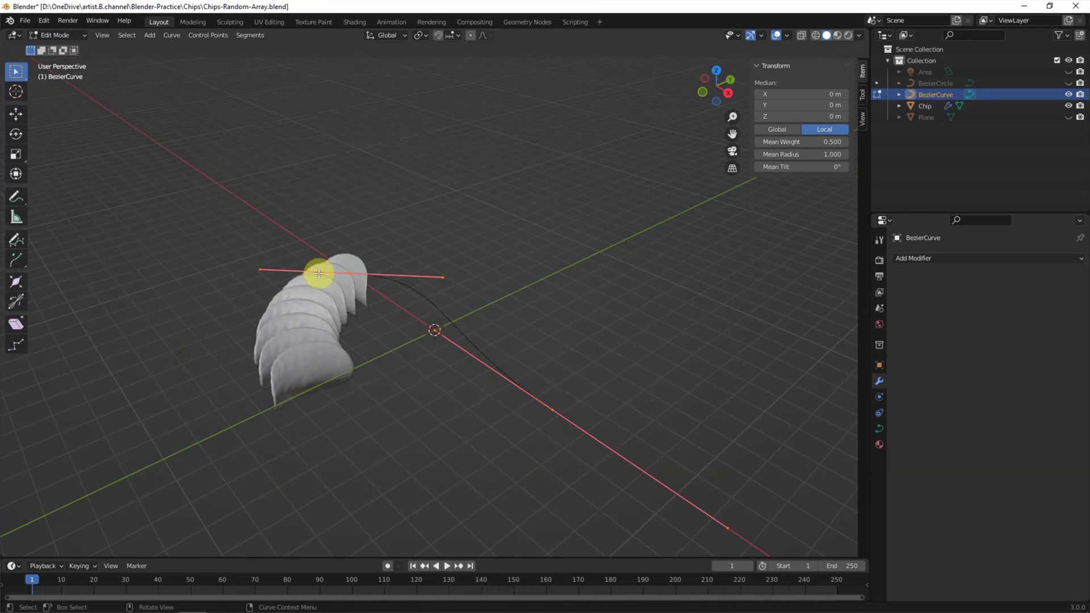
pyautogui.moveTo(319, 274)
pyautogui.mouseDown()
pyautogui.moveTo(323, 239)
pyautogui.moveTo(360, 275)
pyautogui.mouseUp()
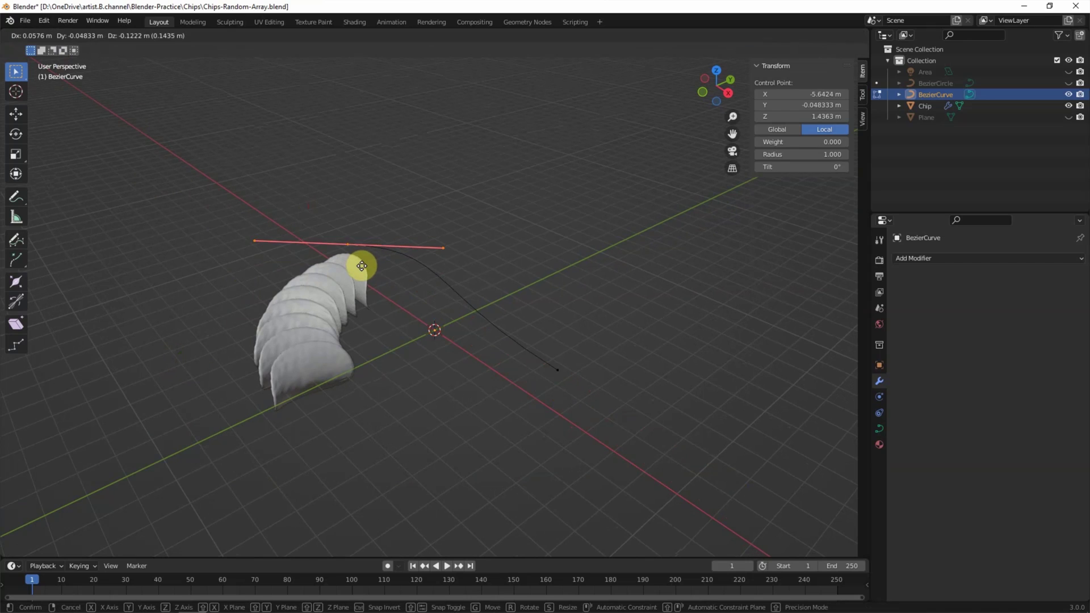
pyautogui.moveTo(554, 349); pyautogui.dragTo(579, 391)
pyautogui.press('r')
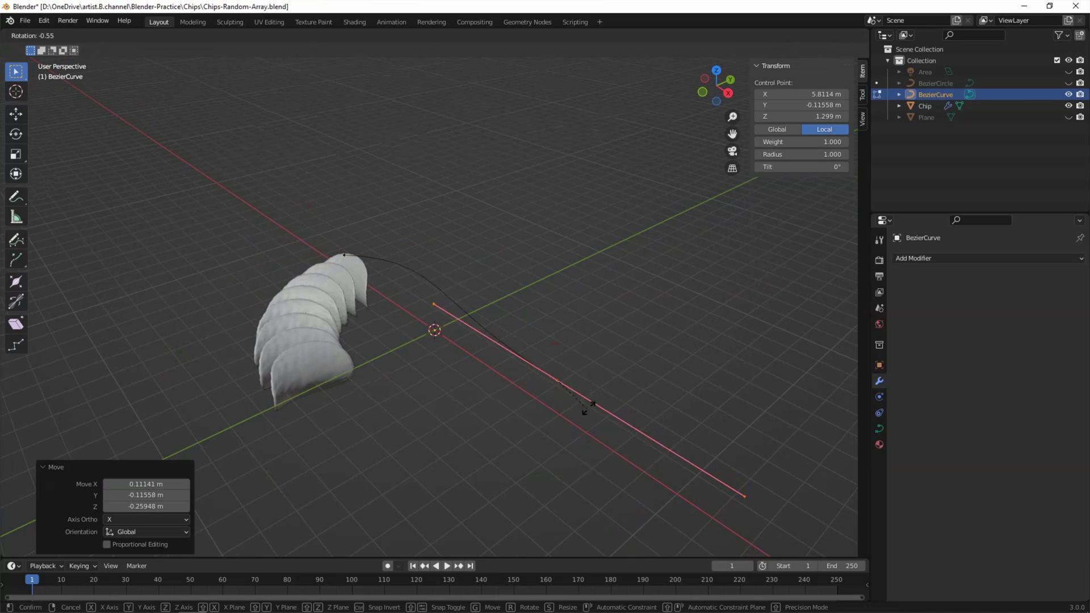
pyautogui.click(593, 388)
pyautogui.click(551, 319)
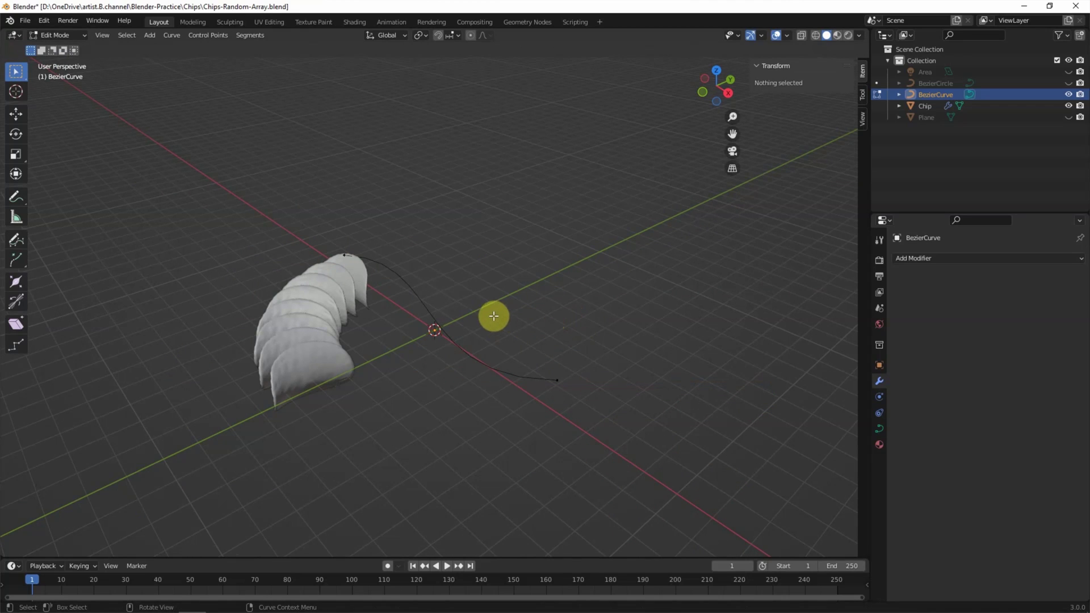
pyautogui.click(71, 35)
pyautogui.click(71, 47)
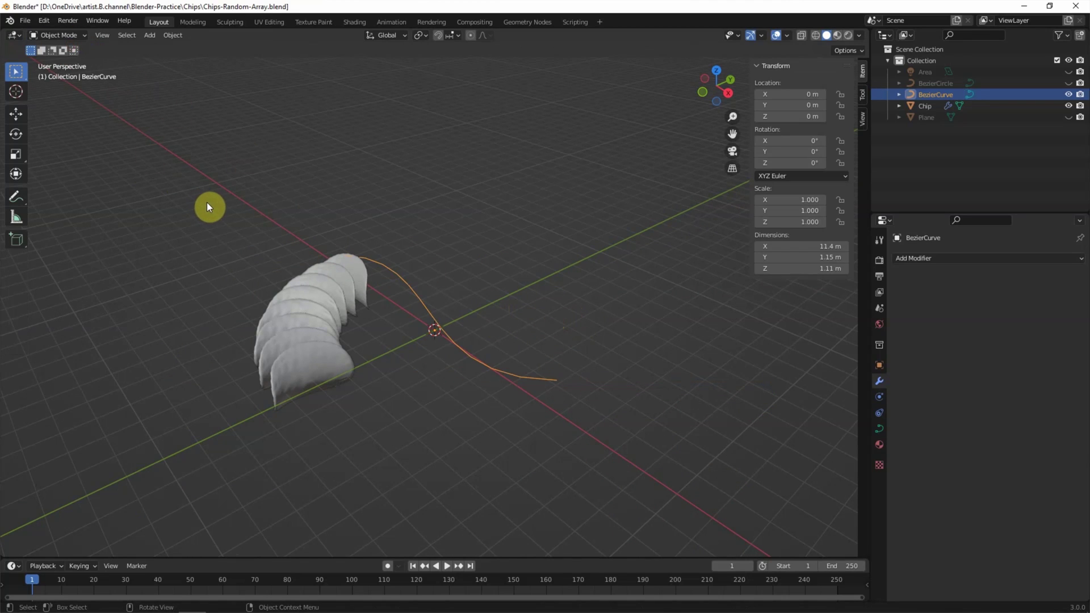
# Point the chip's Curve modifier at BezierCurve and raise the array count to 12
pyautogui.click(208, 203)
pyautogui.click(336, 369)
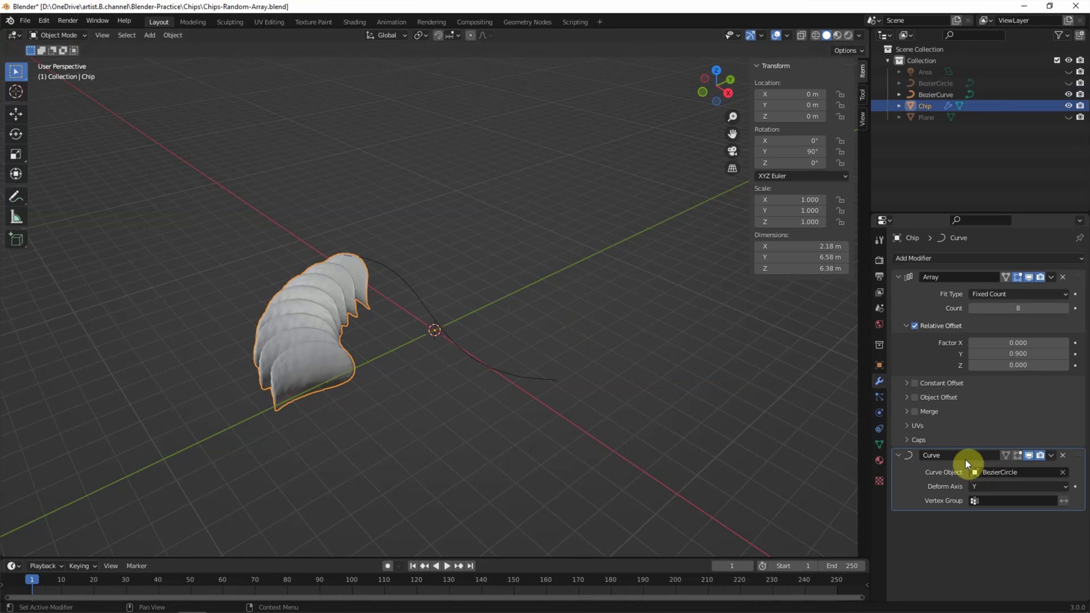
pyautogui.click(992, 472)
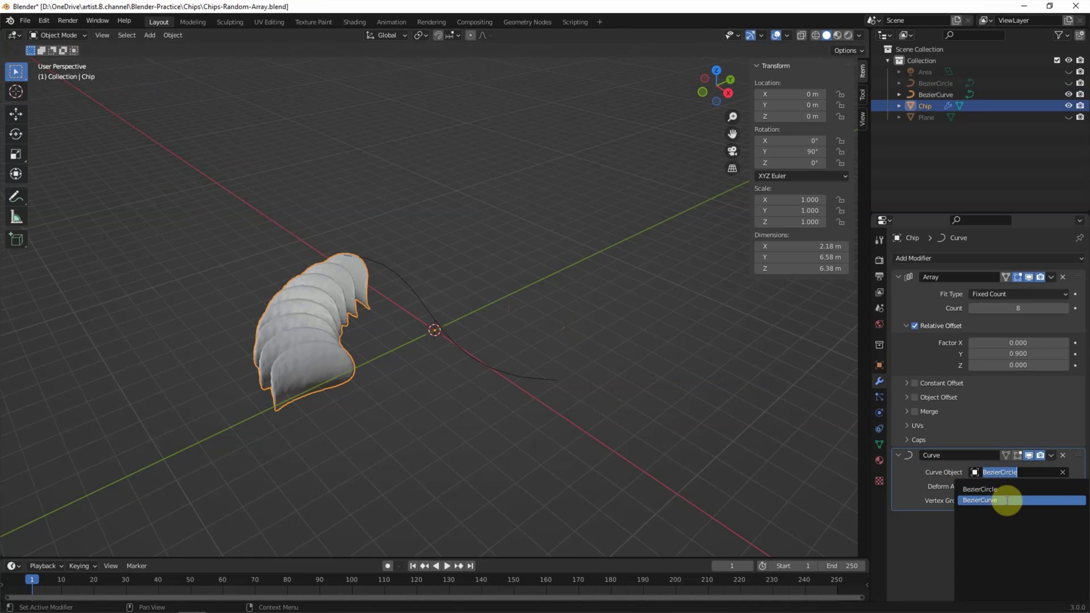
pyautogui.click(1006, 501)
pyautogui.moveTo(634, 406); pyautogui.dragTo(654, 394, button='middle')
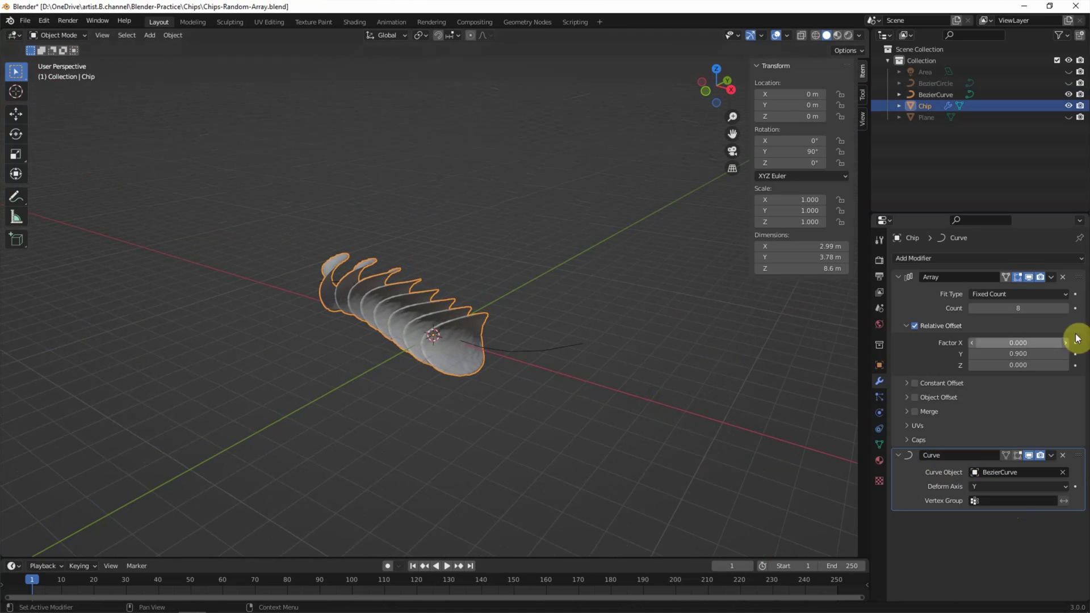
pyautogui.click(1065, 308)
pyautogui.click(1065, 308)
pyautogui.moveTo(769, 345)
pyautogui.mouseDown(button='middle')
pyautogui.moveTo(798, 338)
pyautogui.moveTo(641, 357)
pyautogui.mouseUp(button='middle')
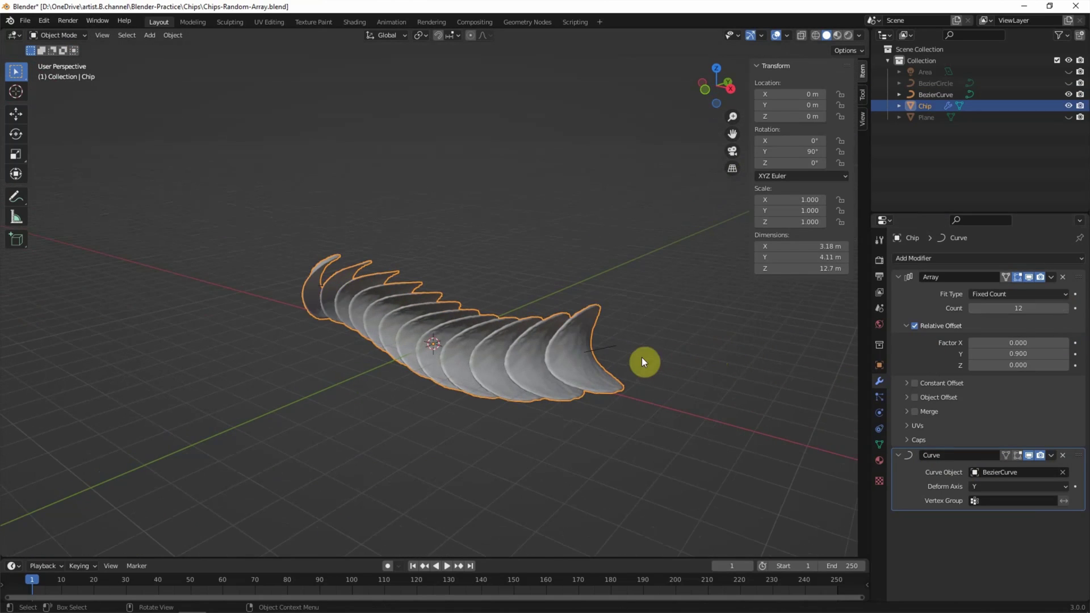
# Rotate both BezierCurve endpoints in Edit Mode to bend the chips, then hide the curve
pyautogui.click(639, 328)
pyautogui.click(932, 94)
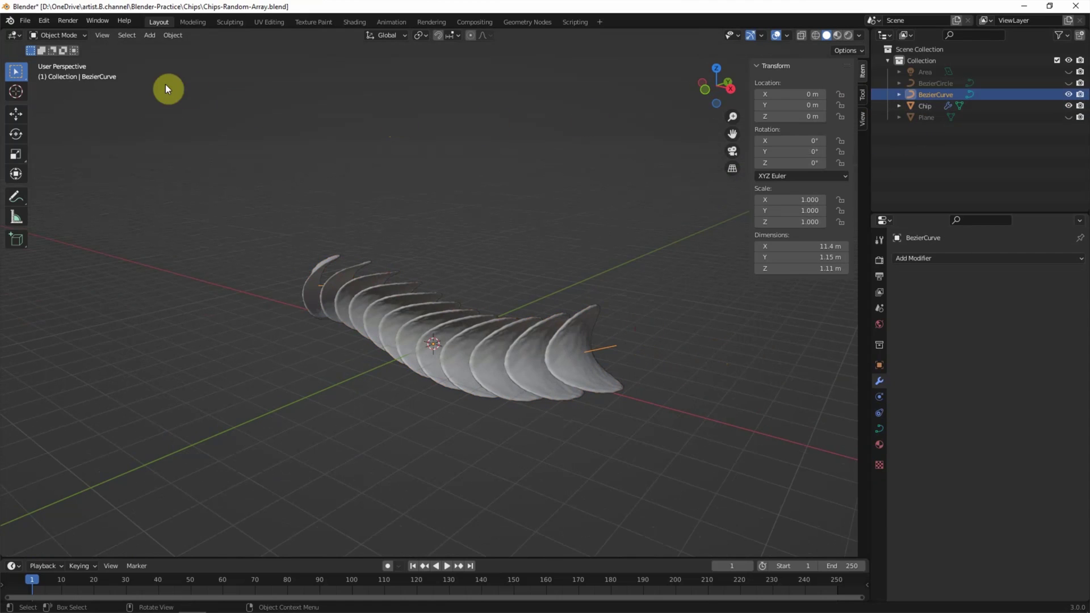
pyautogui.click(74, 37)
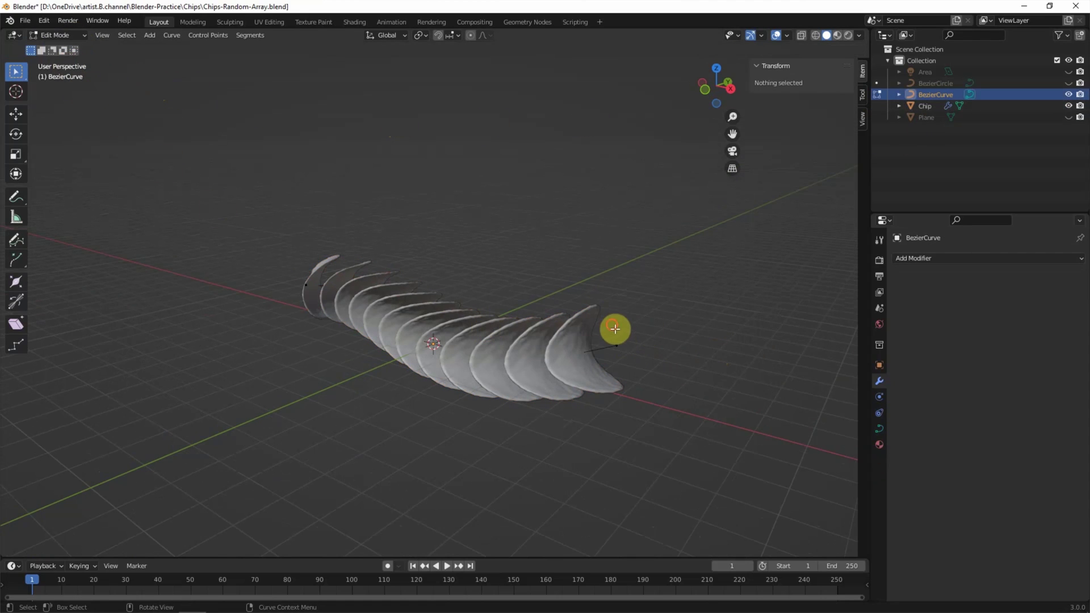
pyautogui.click(634, 353)
pyautogui.press('r')
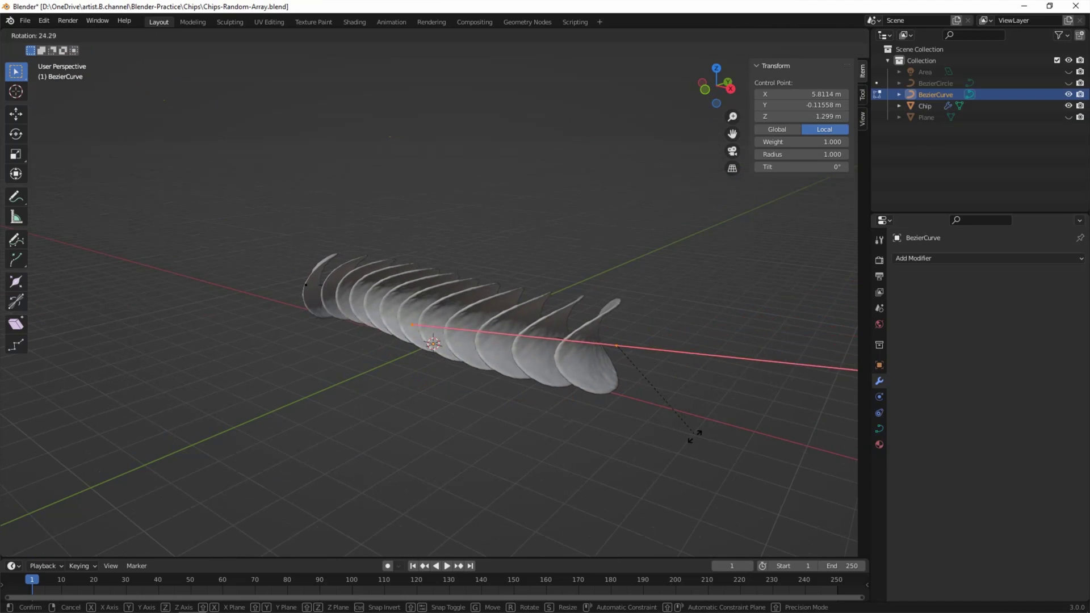
pyautogui.click(702, 369)
pyautogui.moveTo(263, 243); pyautogui.dragTo(346, 314)
pyautogui.press('r')
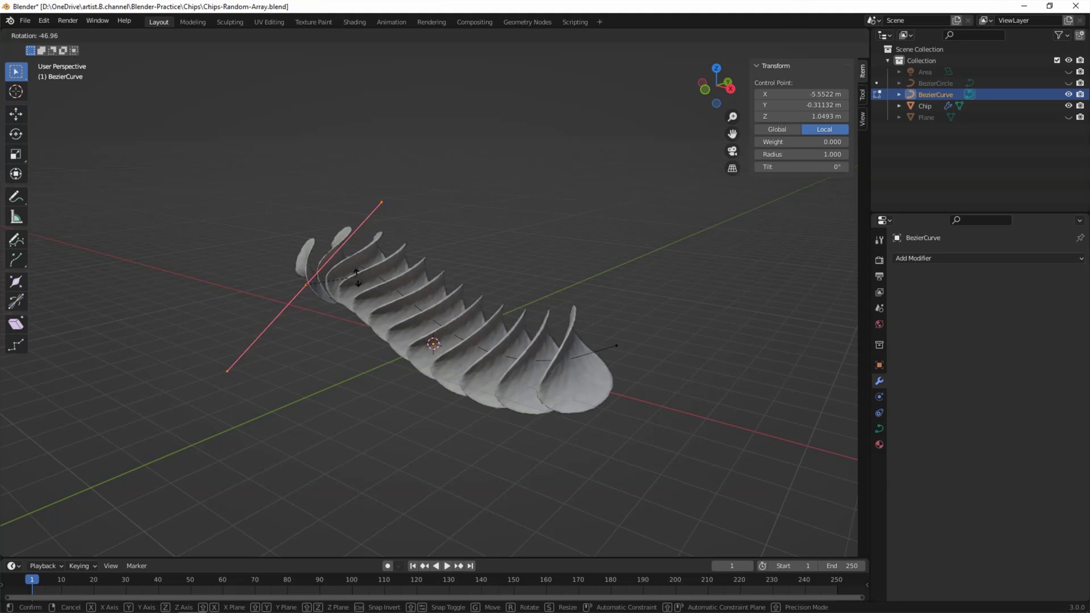
pyautogui.click(319, 365)
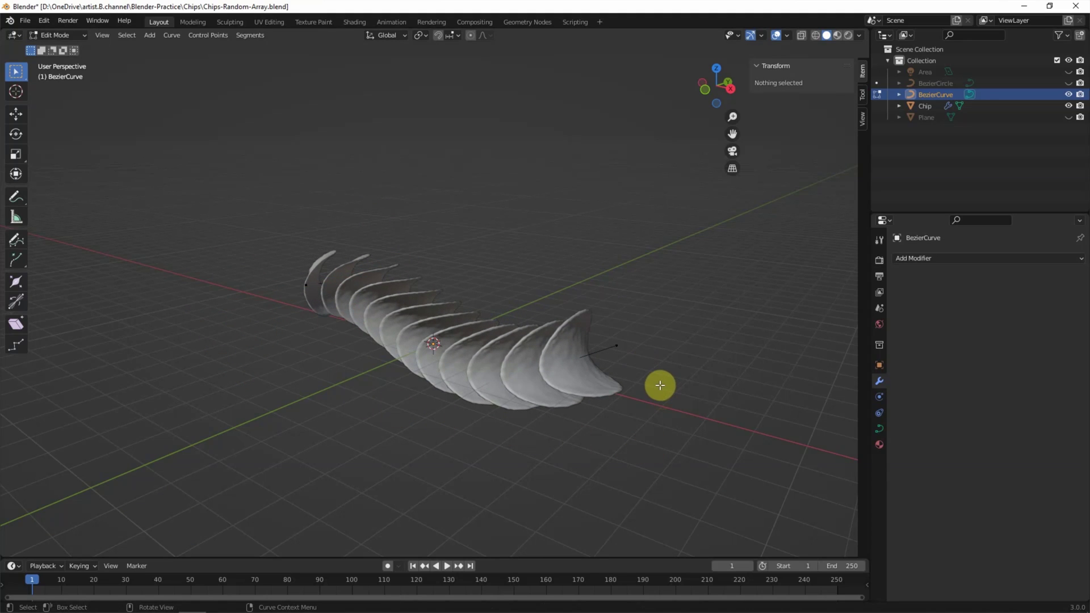
pyautogui.click(75, 35)
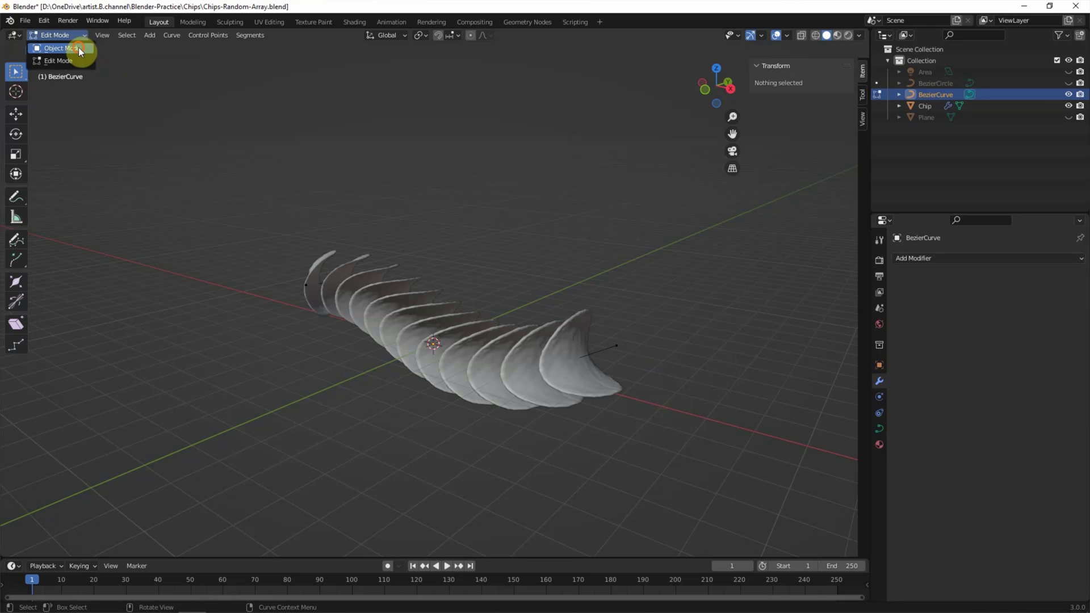
pyautogui.click(80, 50)
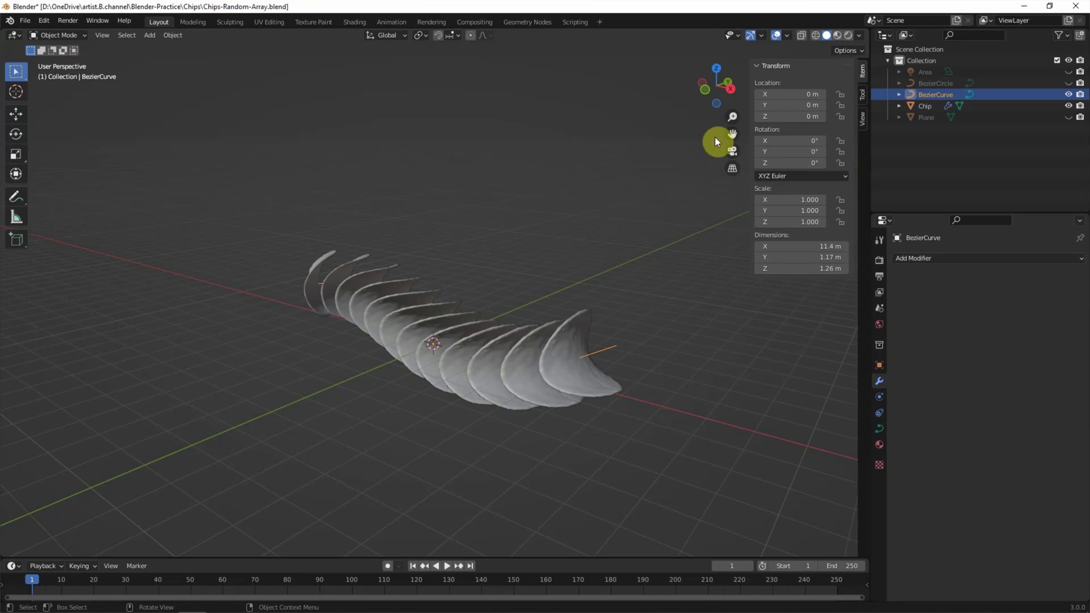
pyautogui.click(1068, 94)
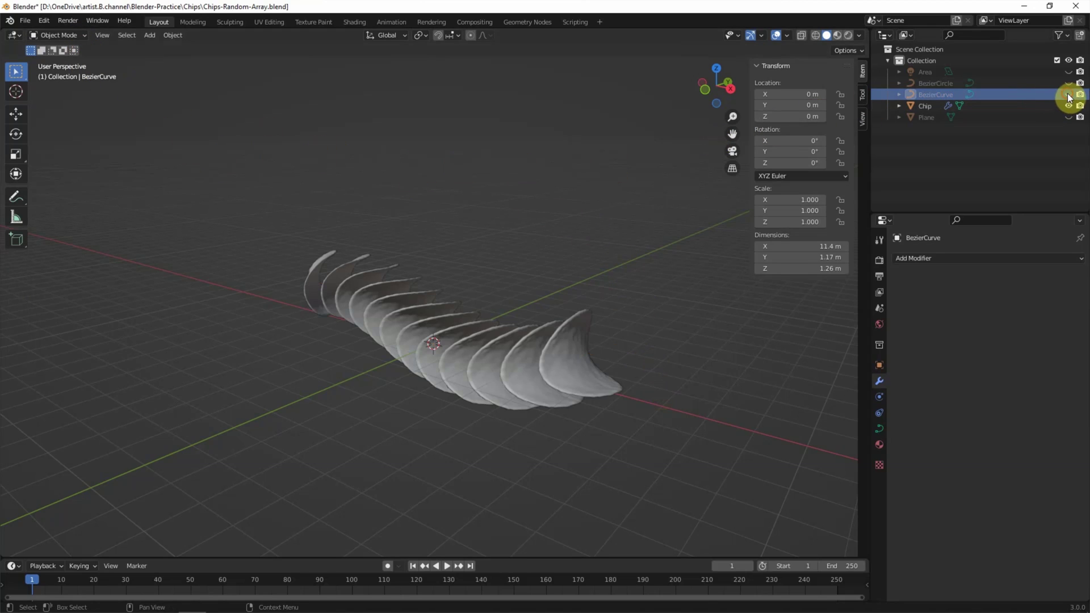
# Remove the chip's Curve modifier and set its Y rotation to 0°
pyautogui.click(930, 106)
pyautogui.click(1062, 454)
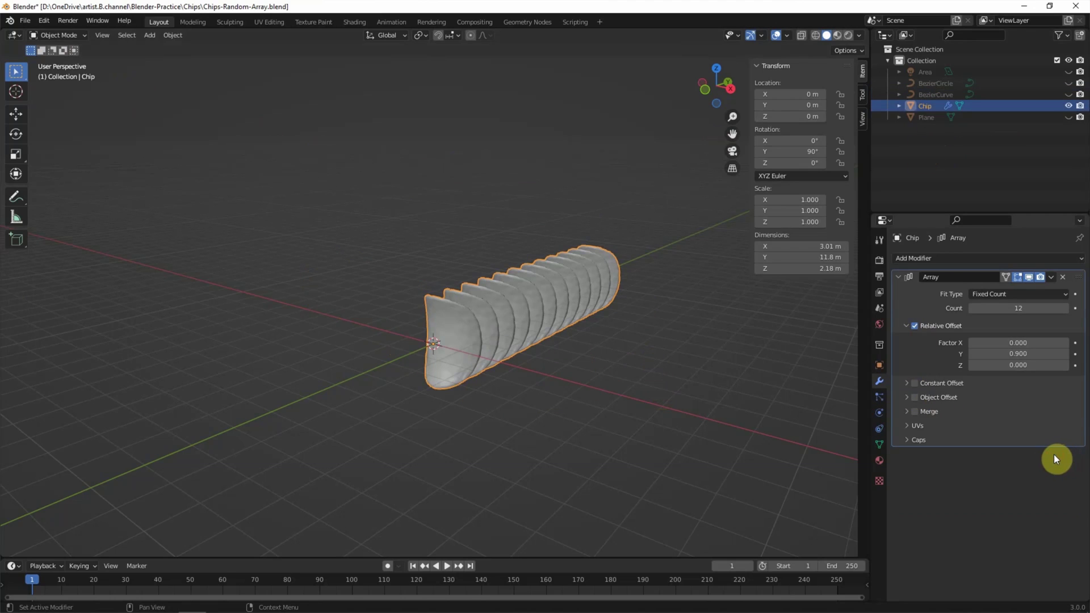
pyautogui.doubleClick(806, 152)
pyautogui.write('0')
pyautogui.press('Return')
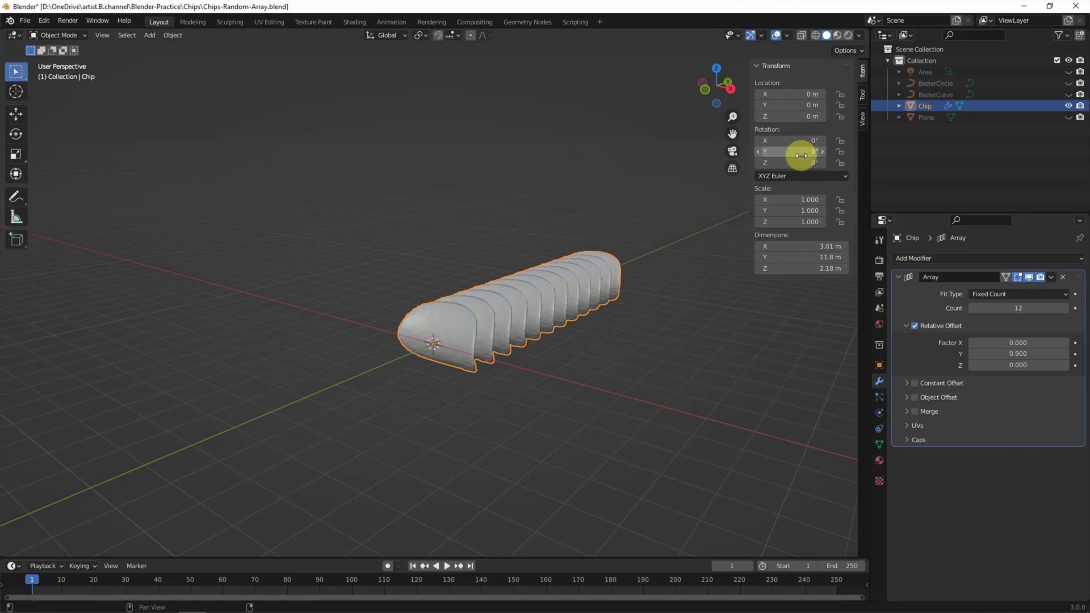
pyautogui.click(644, 366)
pyautogui.moveTo(608, 397)
pyautogui.mouseDown(button='middle')
pyautogui.moveTo(569, 406)
pyautogui.moveTo(640, 328)
pyautogui.mouseUp(button='middle')
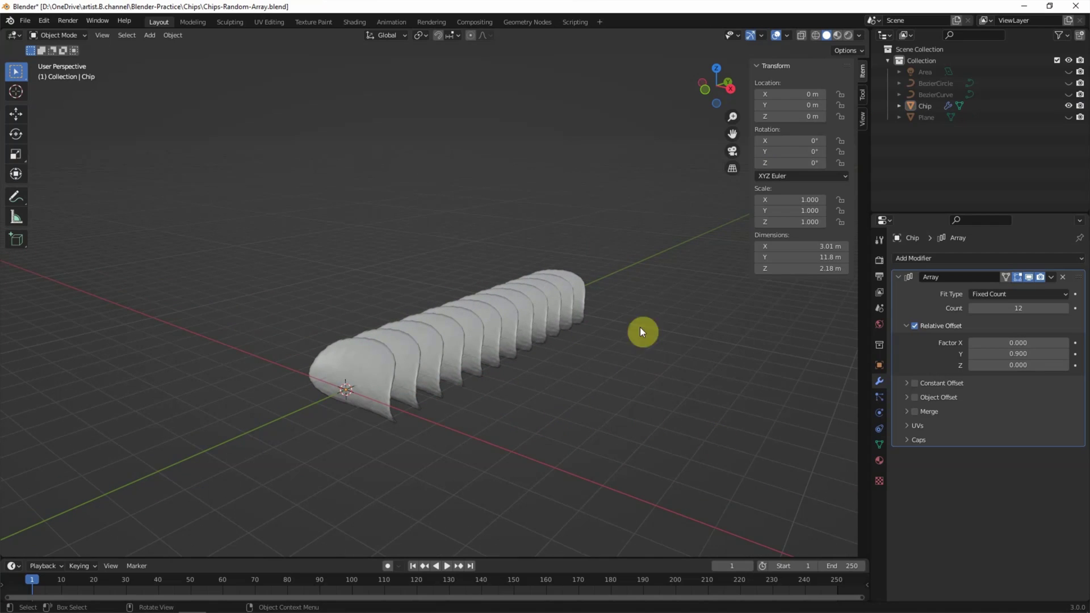
# Add a plain-axes Empty at the origin and begin renaming it
pyautogui.click(151, 35)
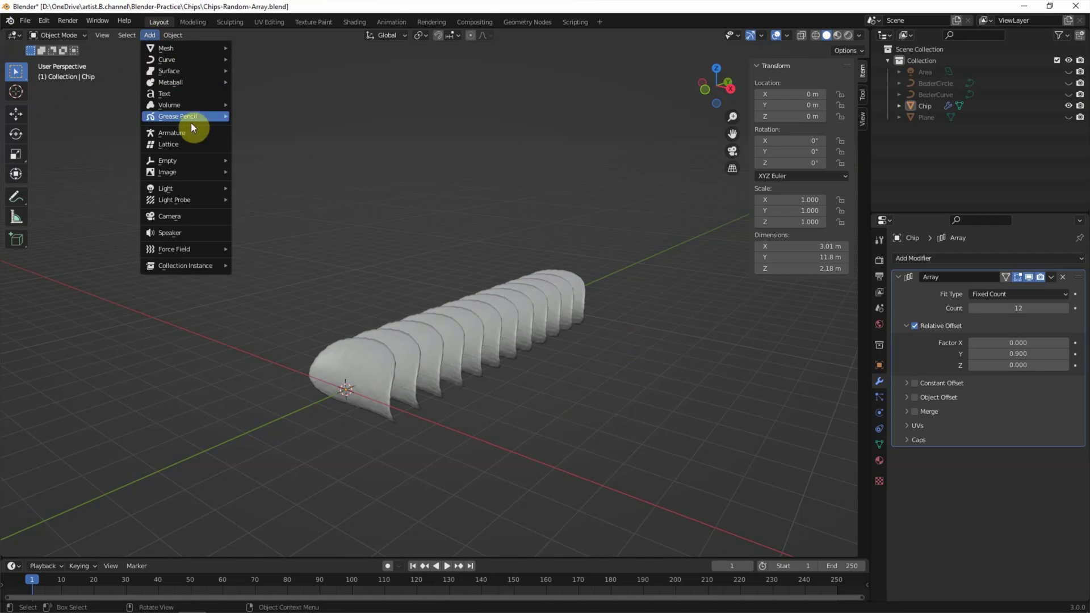
pyautogui.moveTo(167, 160)
pyautogui.click(249, 159)
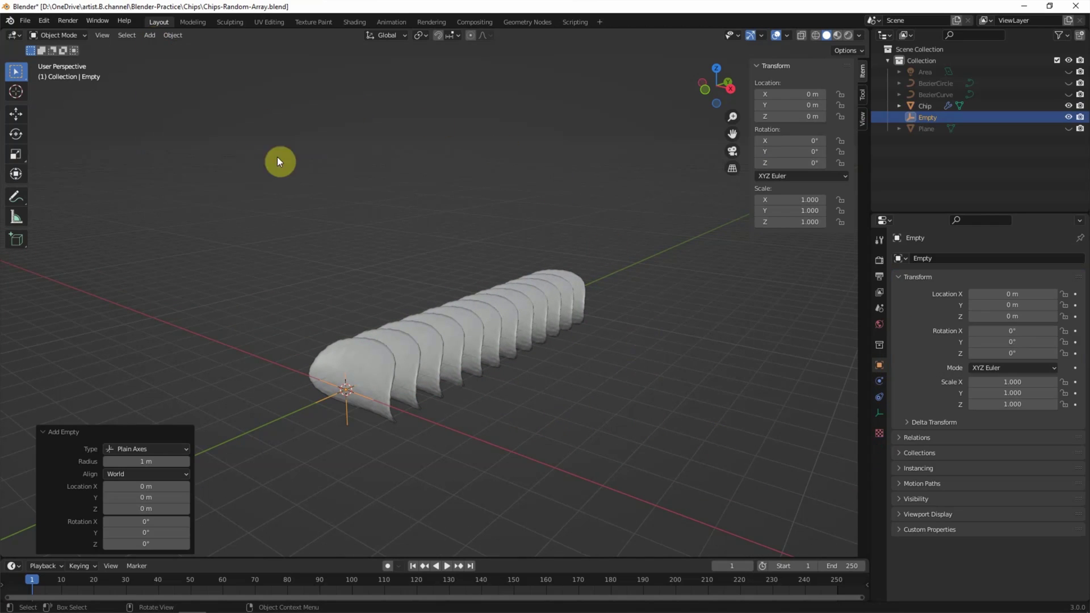
pyautogui.click(941, 120)
pyautogui.doubleClick(941, 121)
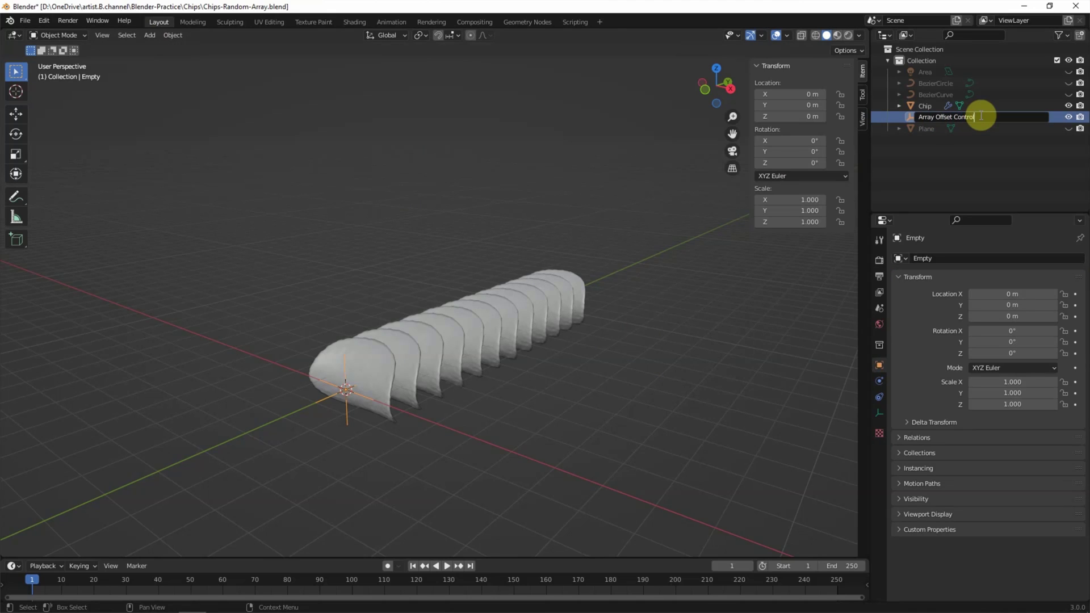
# Name the Empty 'Array Offset Control' and use it as the array's Object Offset instead of Relative Offset
pyautogui.press('Return')
pyautogui.click(979, 118)
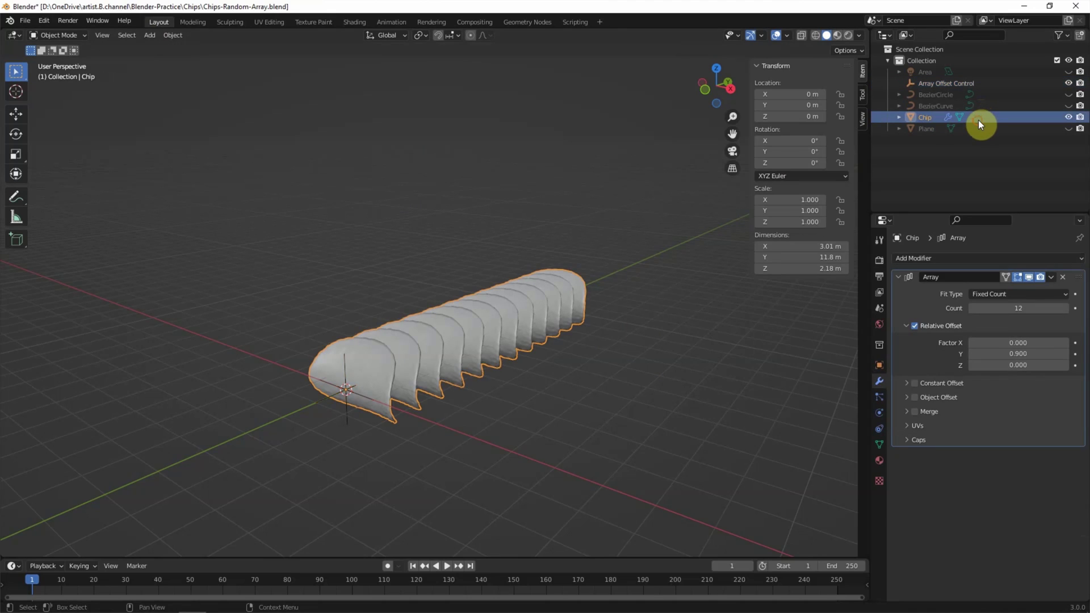
pyautogui.click(914, 325)
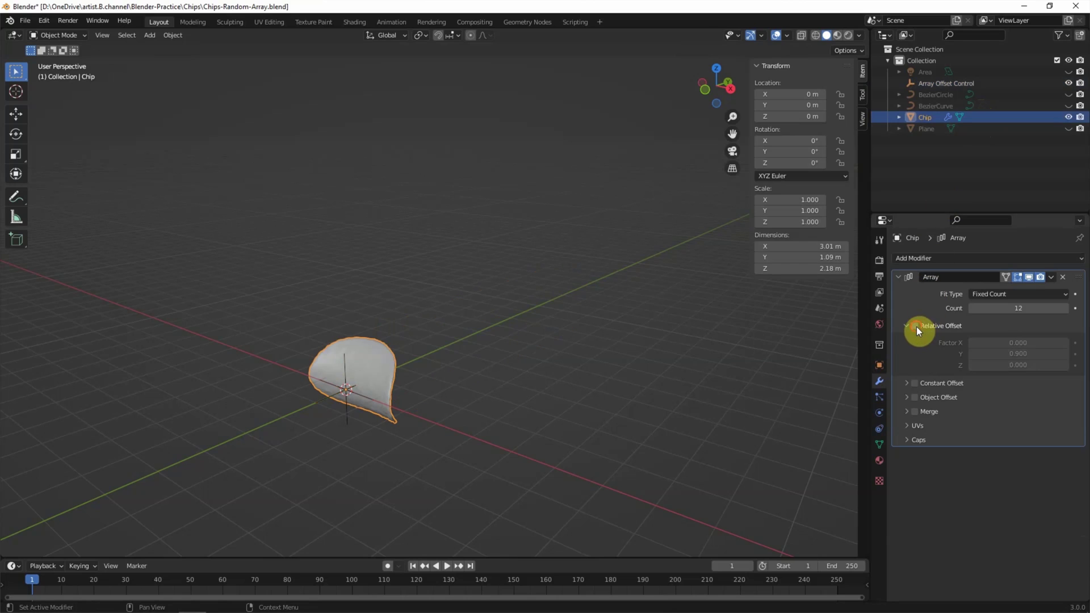
pyautogui.click(913, 397)
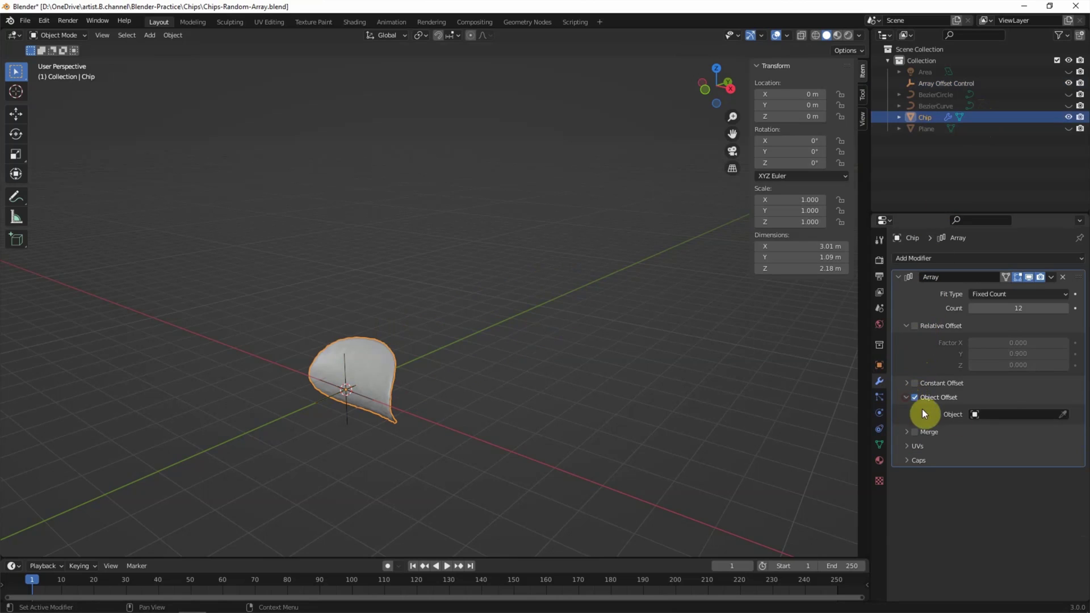
pyautogui.click(1005, 414)
pyautogui.click(1024, 443)
pyautogui.click(962, 84)
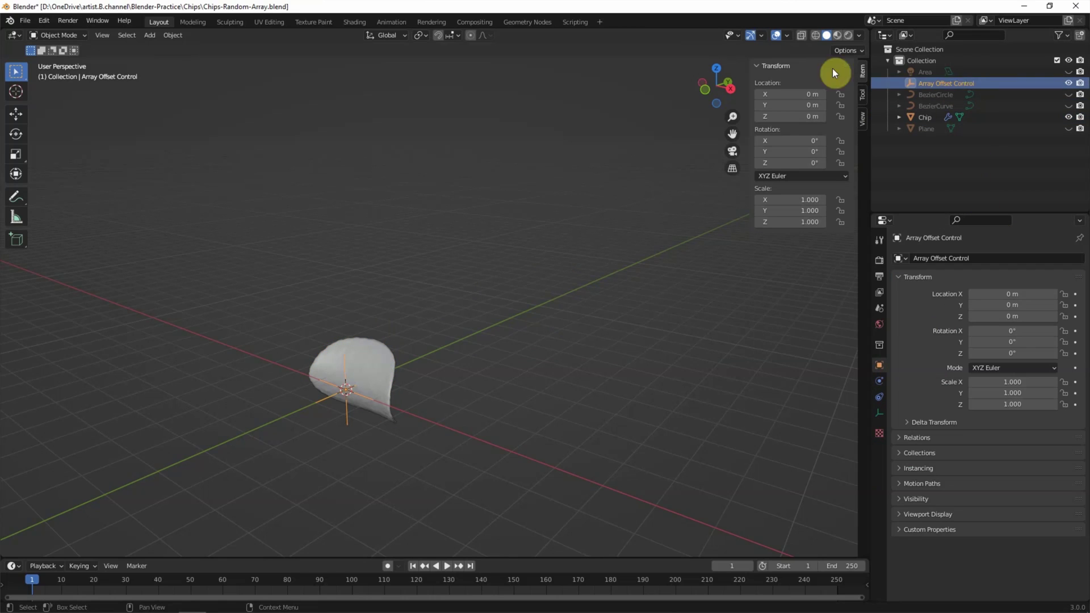
pyautogui.click(16, 113)
# Move the Array Offset Control empty about 1.36 m along Y and rotate it to twist the chips
pyautogui.moveTo(374, 377)
pyautogui.mouseDown()
pyautogui.moveTo(419, 366)
pyautogui.moveTo(407, 368)
pyautogui.mouseUp()
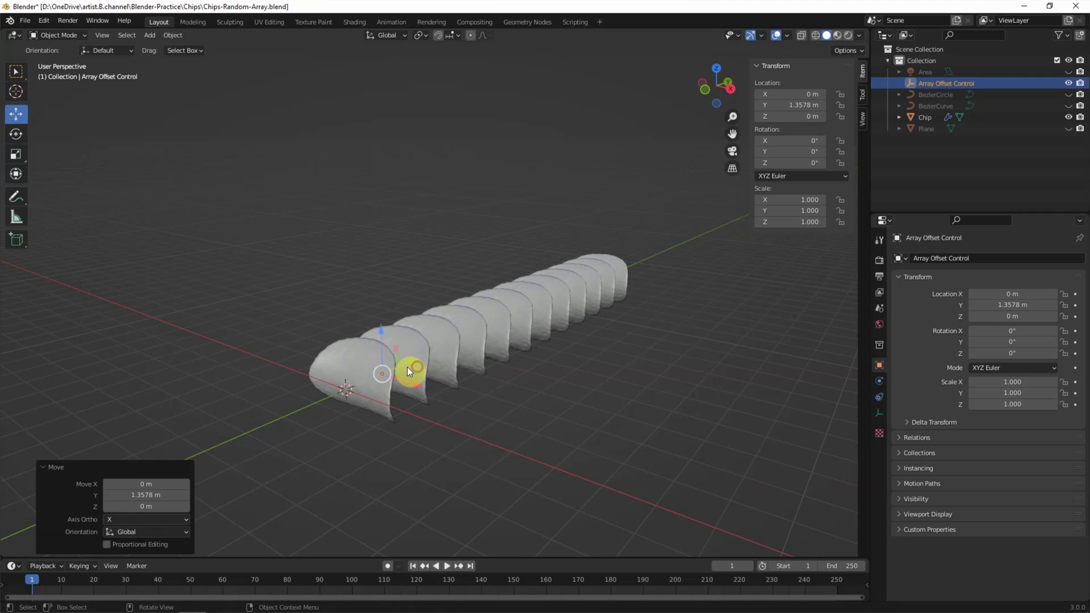
pyautogui.moveTo(791, 105)
pyautogui.mouseDown()
pyautogui.moveTo(812, 105)
pyautogui.moveTo(797, 94)
pyautogui.moveTo(794, 116)
pyautogui.moveTo(809, 116)
pyautogui.moveTo(811, 140)
pyautogui.moveTo(777, 140)
pyautogui.moveTo(769, 151)
pyautogui.moveTo(823, 151)
pyautogui.moveTo(792, 163)
pyautogui.mouseUp()
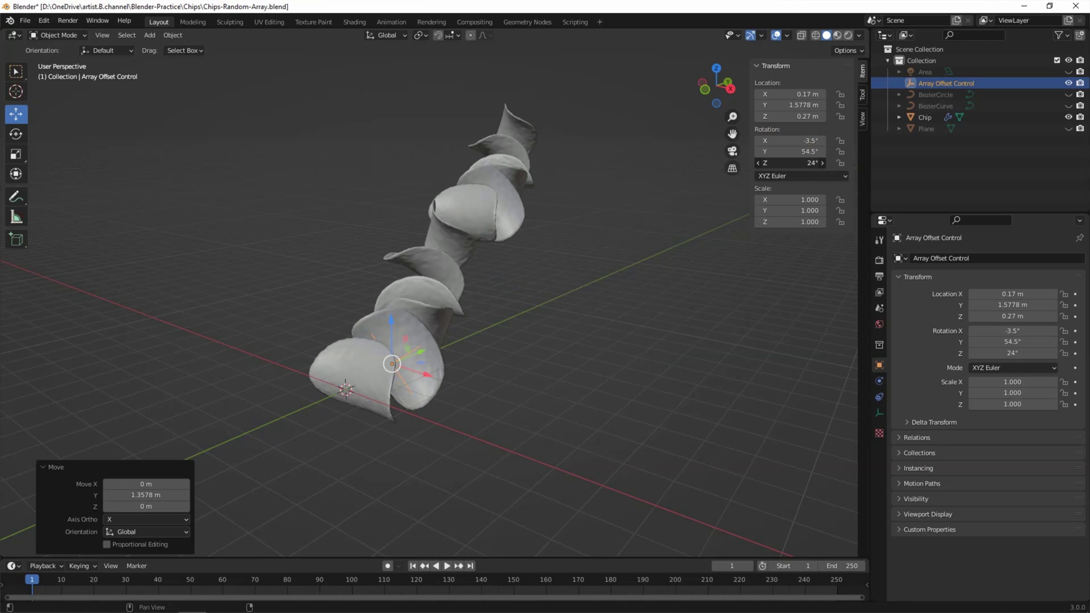
pyautogui.moveTo(803, 163); pyautogui.dragTo(697, 207)
pyautogui.moveTo(517, 350)
pyautogui.mouseDown(button='middle')
pyautogui.moveTo(507, 352)
pyautogui.moveTo(730, 349)
pyautogui.moveTo(748, 333)
pyautogui.mouseUp(button='middle')
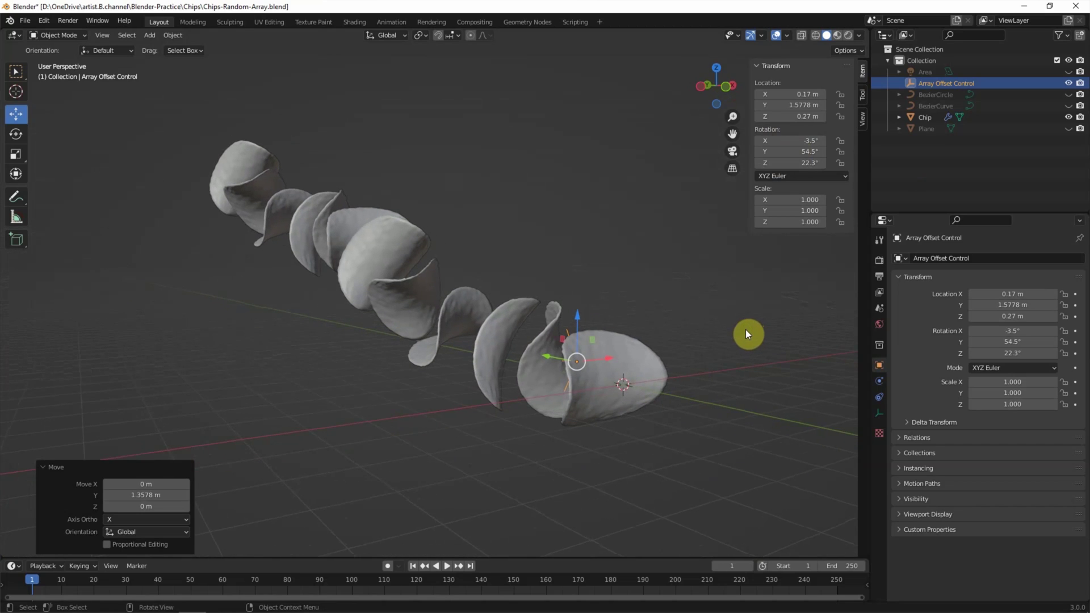
# Offset the Chip to Y 0.28 m, Z 0.63 m and tilt it to X -17.8°, Y 23.3°
pyautogui.click(897, 117)
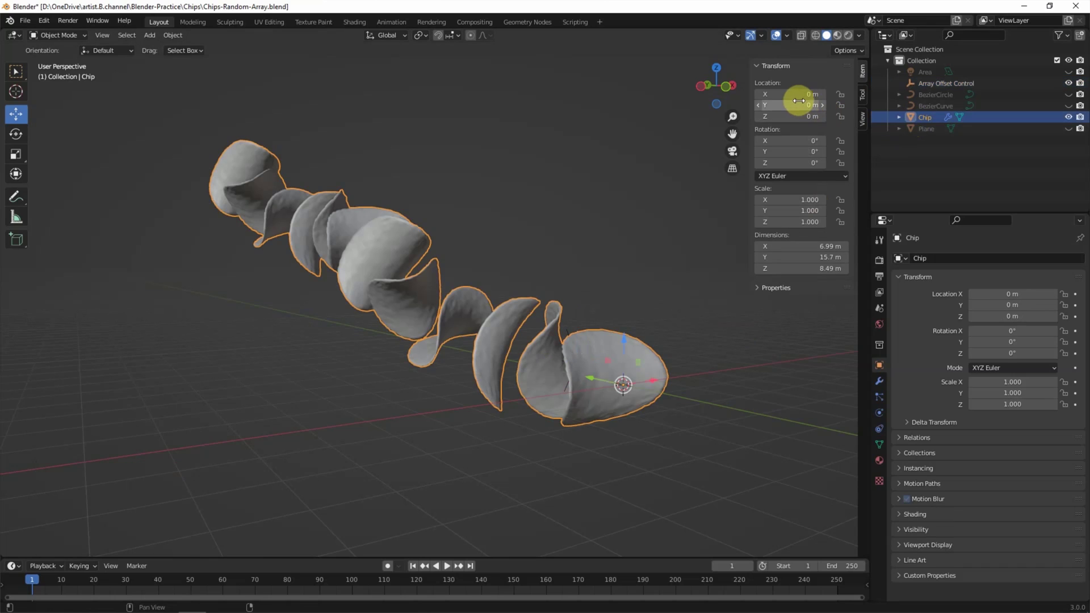
pyautogui.moveTo(789, 102)
pyautogui.mouseDown()
pyautogui.moveTo(818, 102)
pyautogui.moveTo(791, 116)
pyautogui.mouseUp()
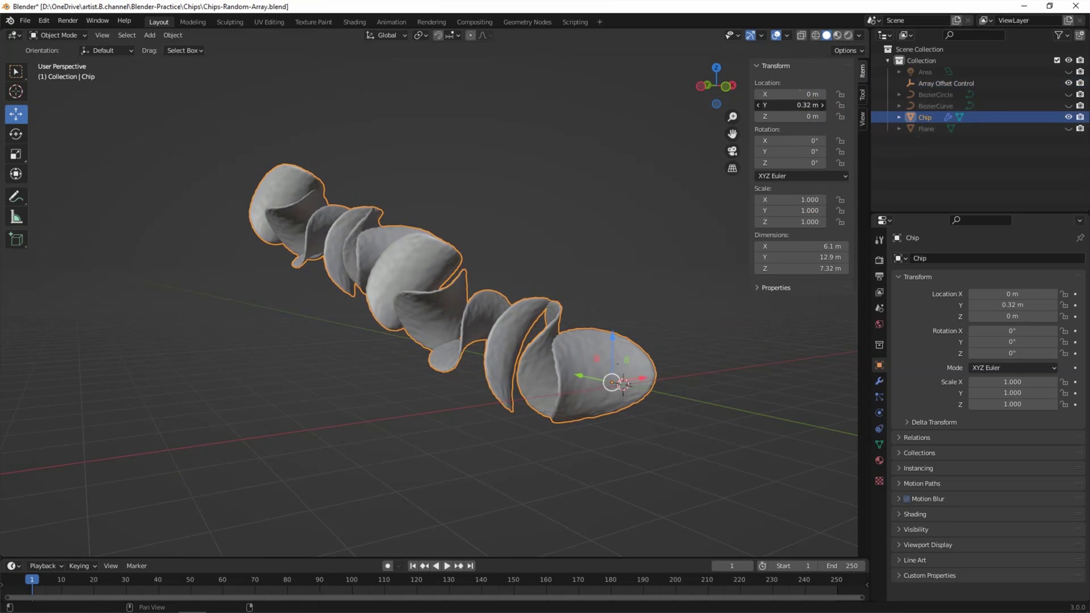
pyautogui.moveTo(791, 117)
pyautogui.mouseDown()
pyautogui.moveTo(817, 117)
pyautogui.moveTo(790, 117)
pyautogui.moveTo(784, 140)
pyautogui.moveTo(771, 141)
pyautogui.mouseUp()
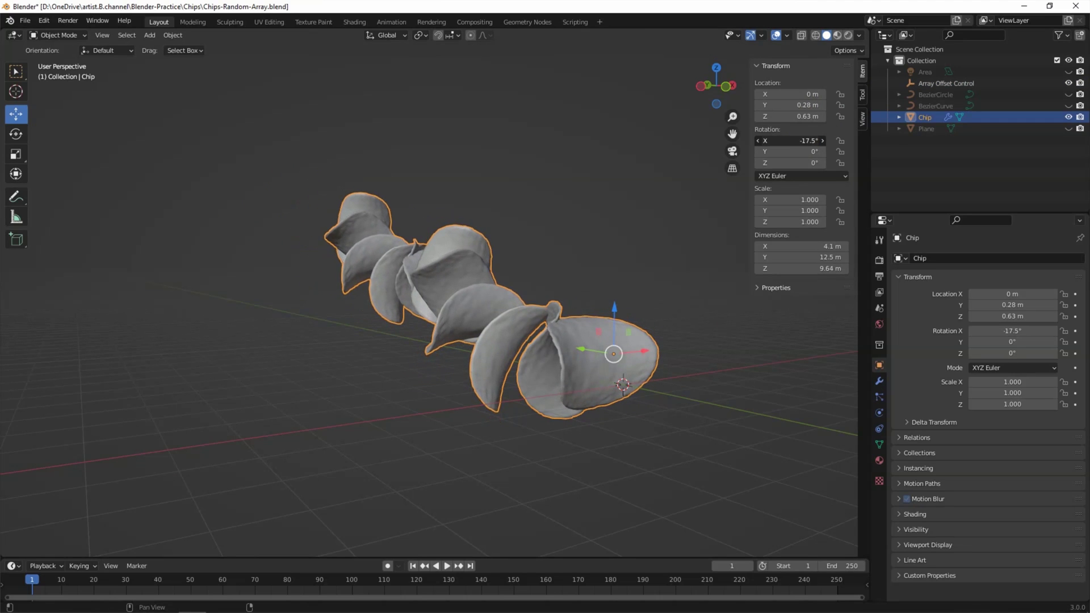
pyautogui.moveTo(802, 151)
pyautogui.mouseDown()
pyautogui.moveTo(834, 152)
pyautogui.moveTo(823, 152)
pyautogui.mouseUp()
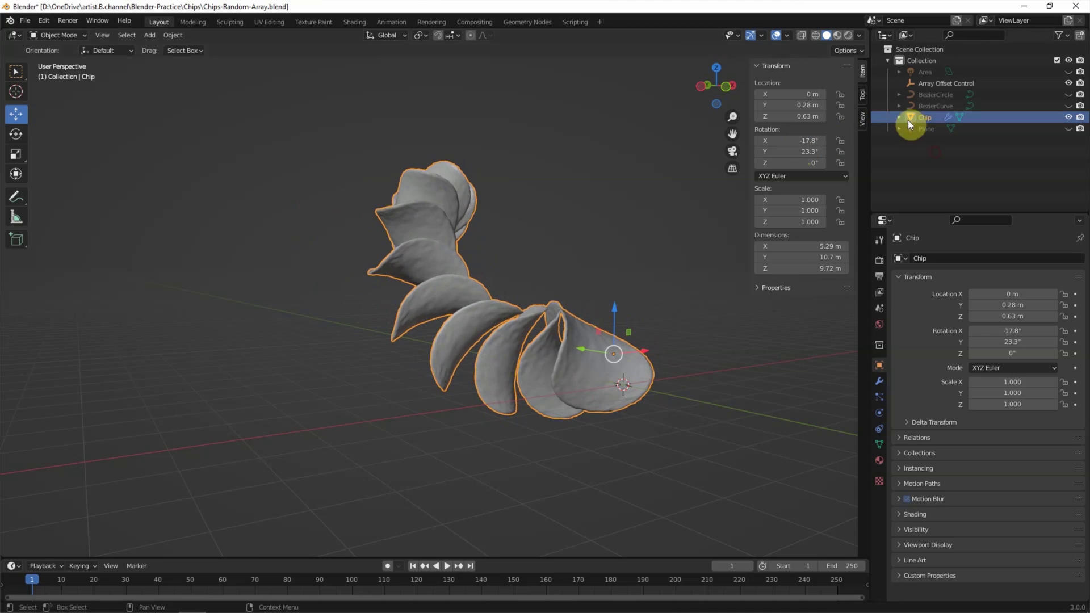
pyautogui.click(943, 84)
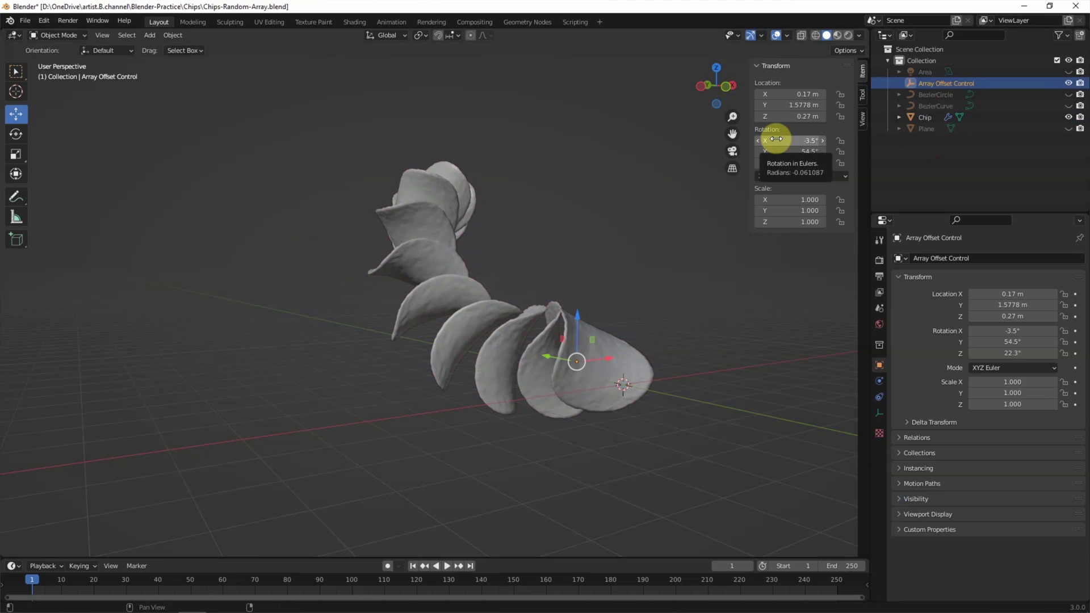
# Move the Array Offset Control empty to Y 2.0778 m, Z 1.54 m and rotate it to Z -203°
pyautogui.moveTo(792, 94)
pyautogui.mouseDown()
pyautogui.moveTo(767, 94)
pyautogui.moveTo(823, 105)
pyautogui.mouseUp()
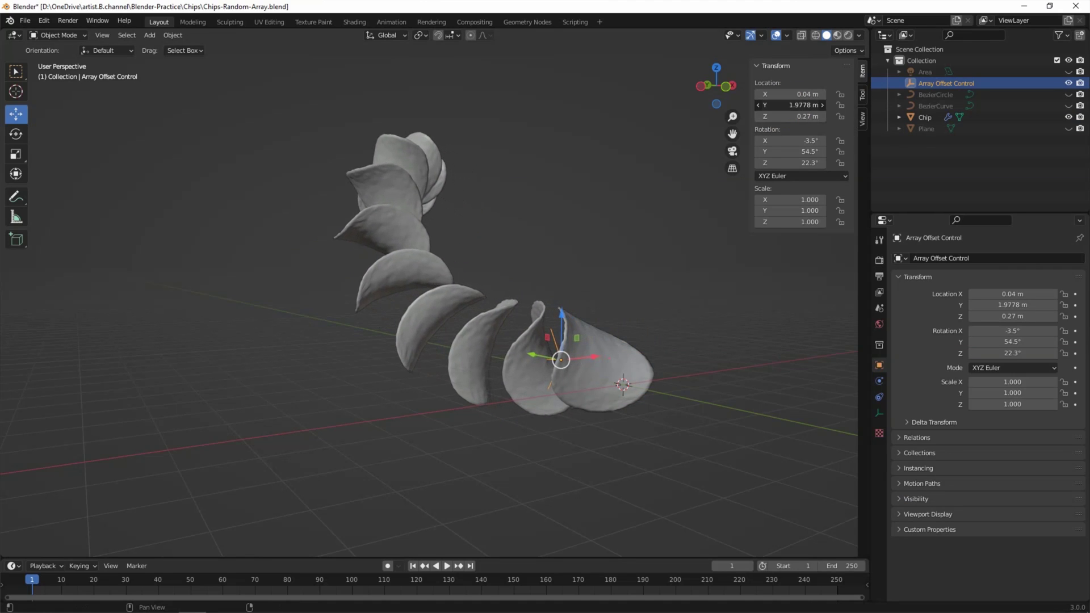
pyautogui.moveTo(794, 116)
pyautogui.mouseDown()
pyautogui.moveTo(851, 117)
pyautogui.moveTo(793, 115)
pyautogui.moveTo(817, 143)
pyautogui.moveTo(835, 140)
pyautogui.moveTo(806, 140)
pyautogui.moveTo(817, 140)
pyautogui.moveTo(811, 151)
pyautogui.moveTo(851, 151)
pyautogui.mouseUp()
pyautogui.moveTo(784, 153)
pyautogui.mouseDown()
pyautogui.moveTo(783, 163)
pyautogui.moveTo(646, 163)
pyautogui.moveTo(601, 204)
pyautogui.mouseUp()
pyautogui.moveTo(726, 284); pyautogui.dragTo(686, 291, button='middle')
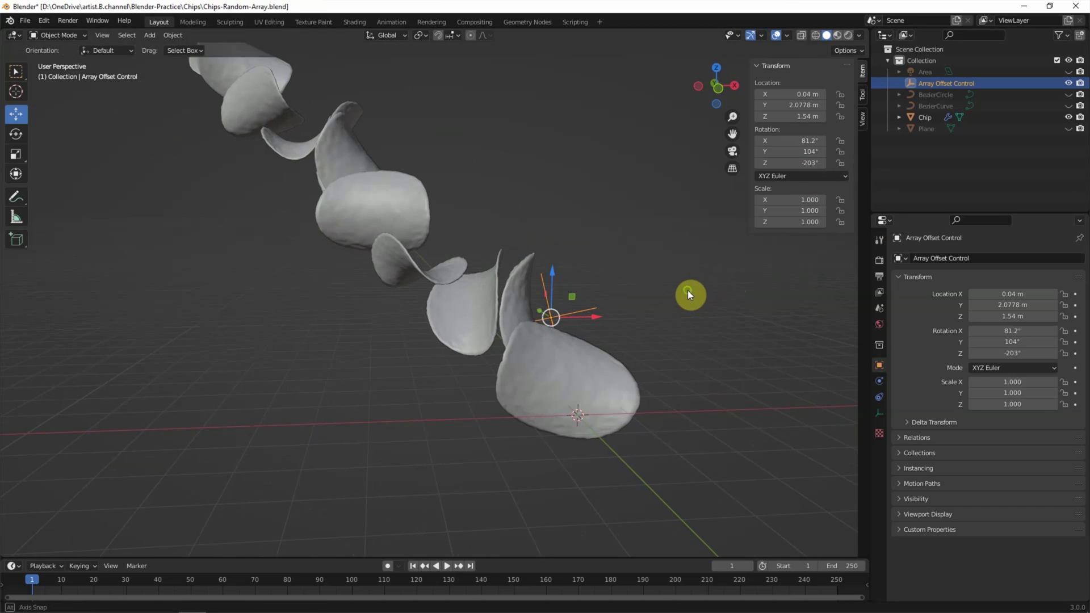
pyautogui.moveTo(635, 331)
pyautogui.mouseDown(button='middle')
pyautogui.moveTo(629, 318)
pyautogui.moveTo(662, 317)
pyautogui.moveTo(690, 334)
pyautogui.moveTo(682, 342)
pyautogui.moveTo(719, 346)
pyautogui.mouseUp(button='middle')
pyautogui.click(713, 334)
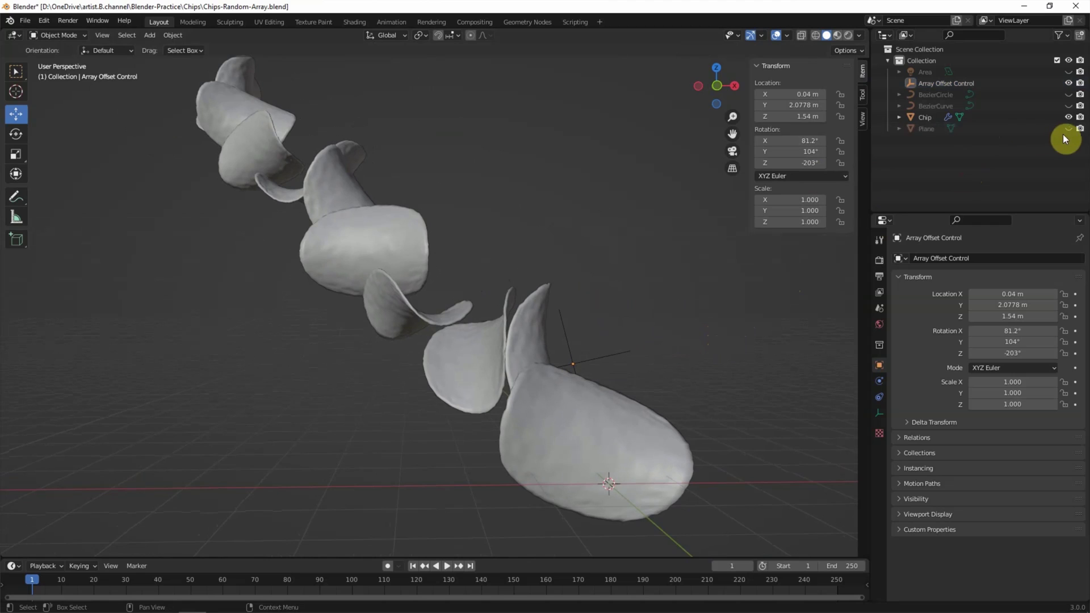
# Unhide the floor Plane and the Area light, then select the Plane
pyautogui.click(1068, 128)
pyautogui.click(1067, 71)
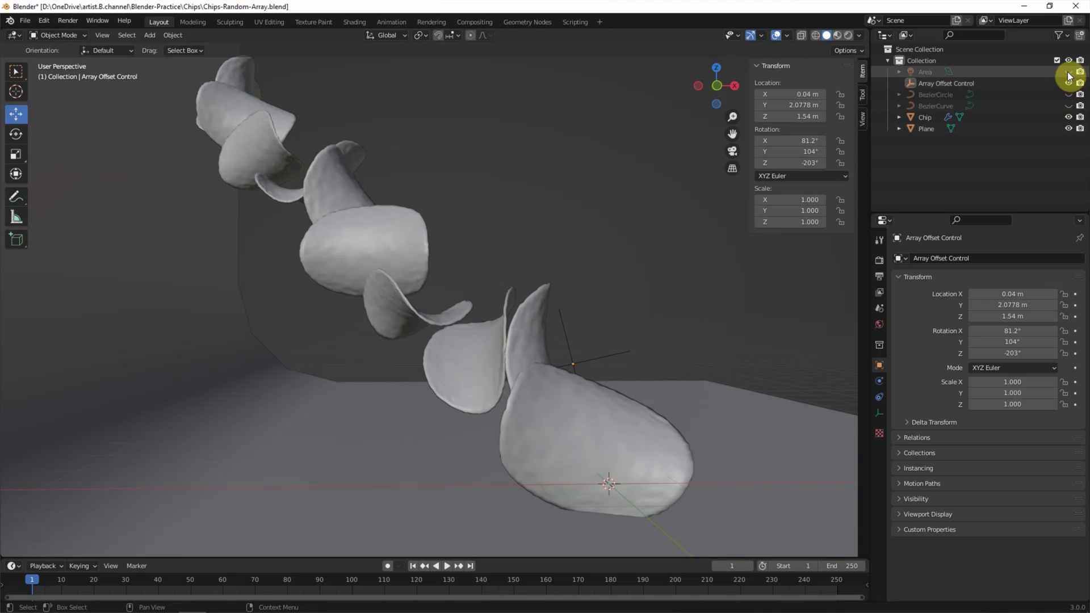
pyautogui.click(735, 428)
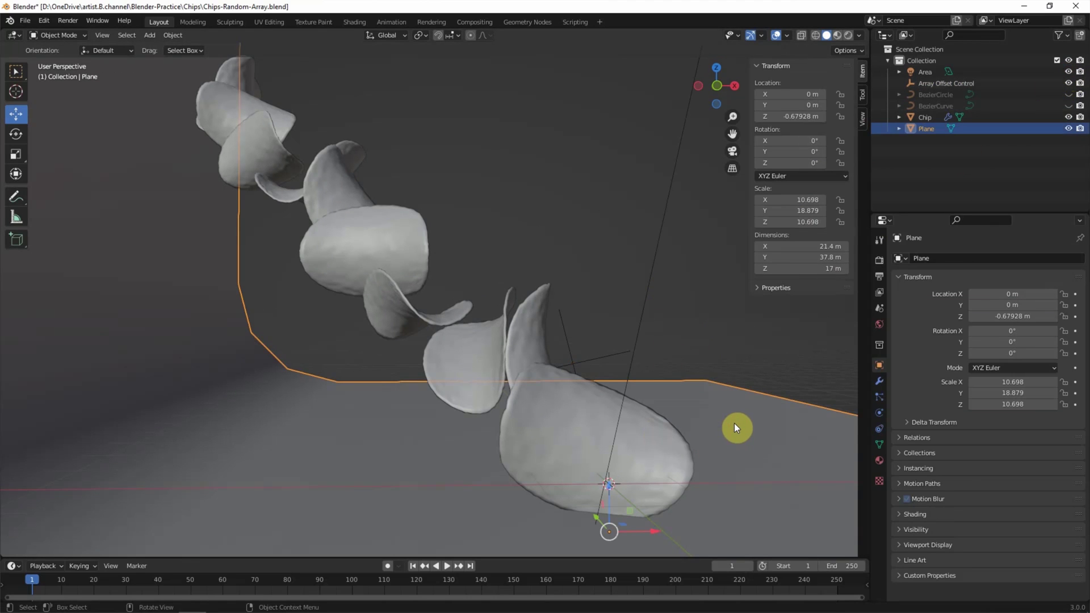
# Rotate the Plane -90° about Z and lower it to Y 3.7847 m, Z -0.8846 m
pyautogui.press('r')
pyautogui.press('z')
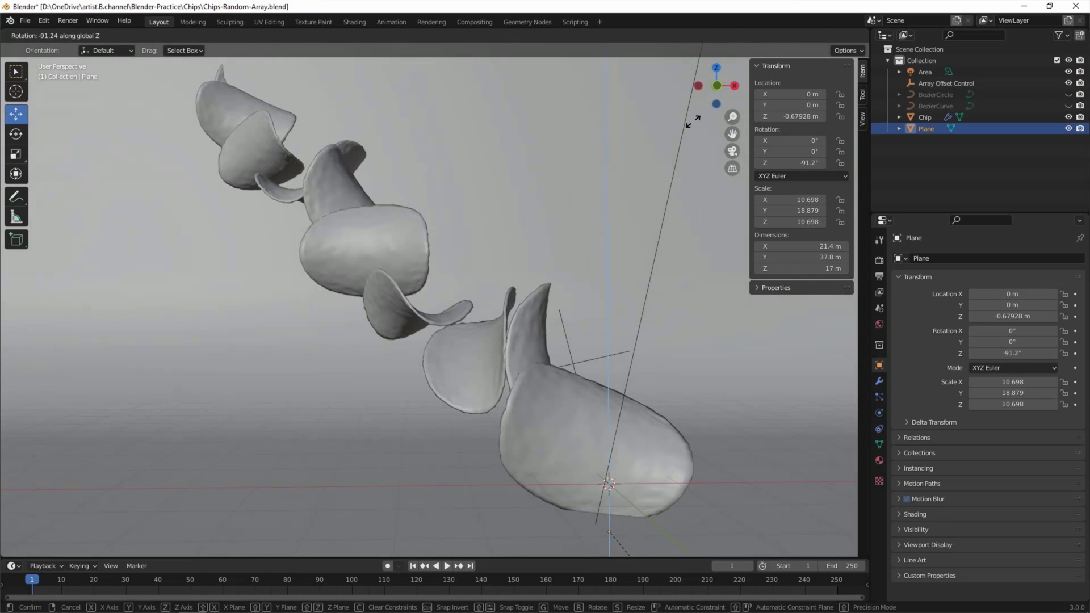
pyautogui.click(629, 555)
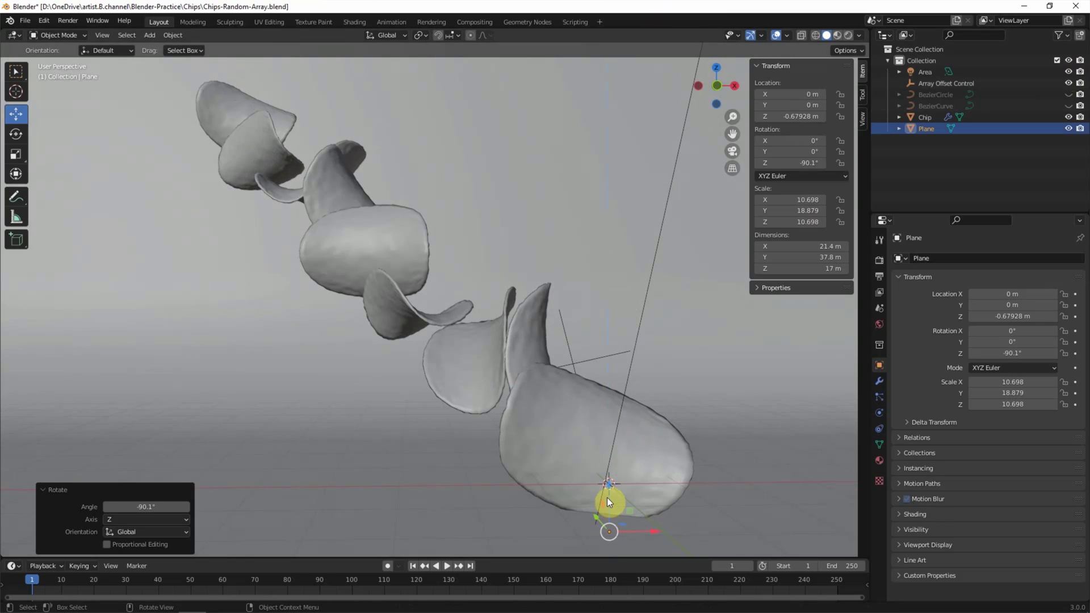
pyautogui.moveTo(608, 497)
pyautogui.mouseDown()
pyautogui.moveTo(597, 537)
pyautogui.moveTo(608, 59)
pyautogui.moveTo(603, 97)
pyautogui.moveTo(603, 84)
pyautogui.mouseUp()
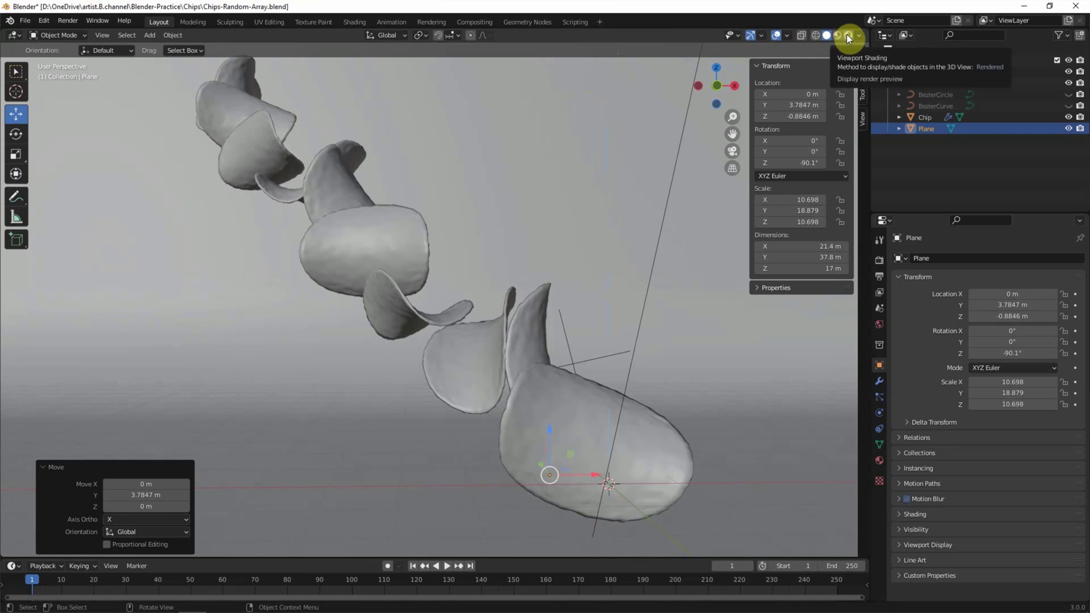
pyautogui.moveTo(699, 302); pyautogui.dragTo(721, 291, button='middle')
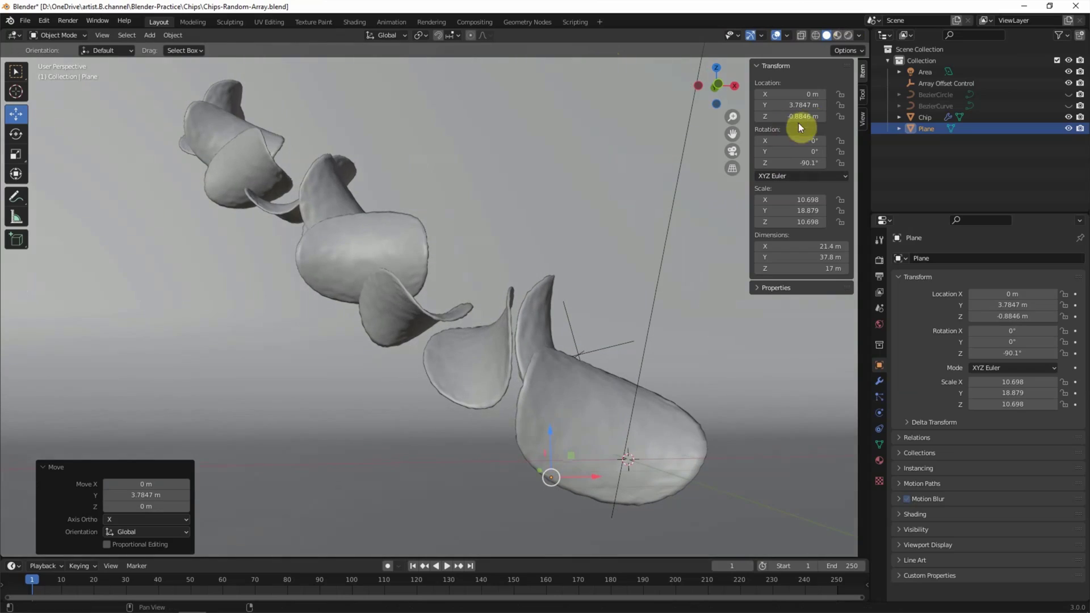
# Preview in Rendered shading, lower the floor Plane to Z -1.1435 m and scale it up
pyautogui.click(848, 34)
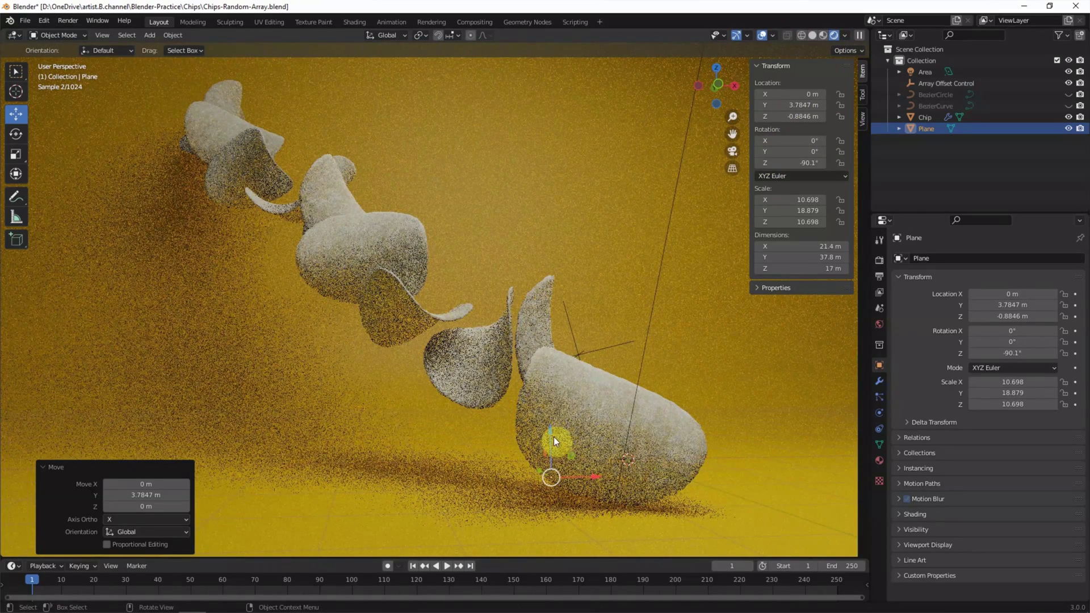
pyautogui.moveTo(554, 437); pyautogui.dragTo(547, 458)
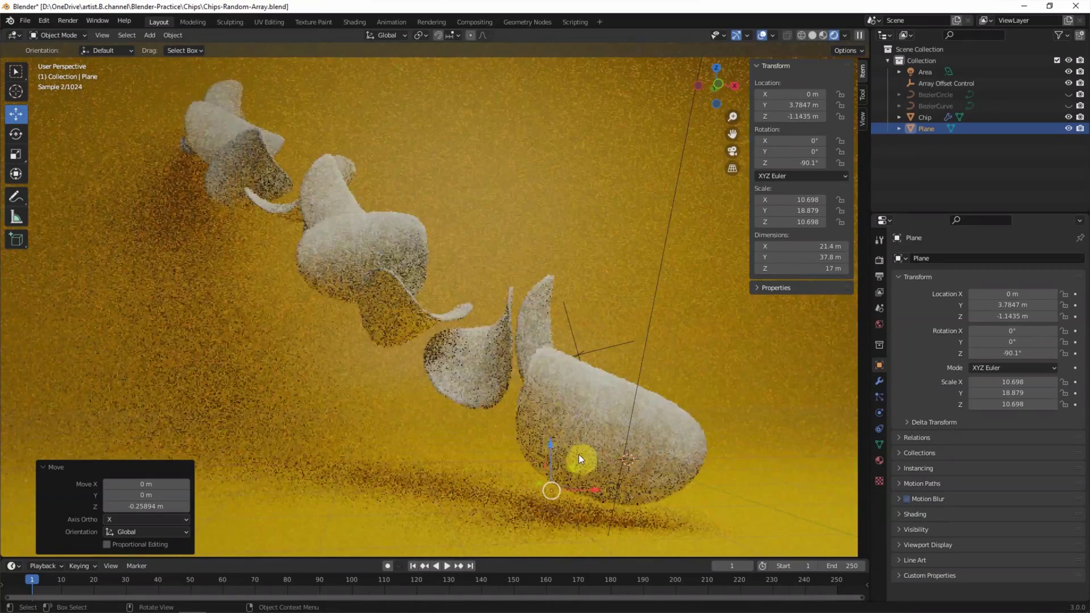
pyautogui.press('s')
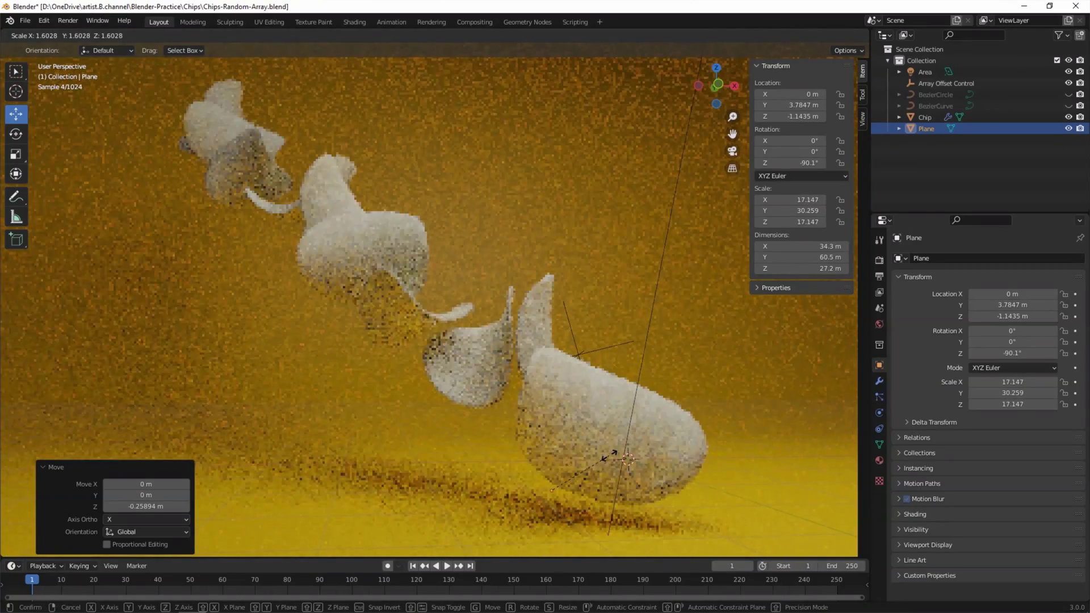
pyautogui.click(551, 491)
pyautogui.click(925, 72)
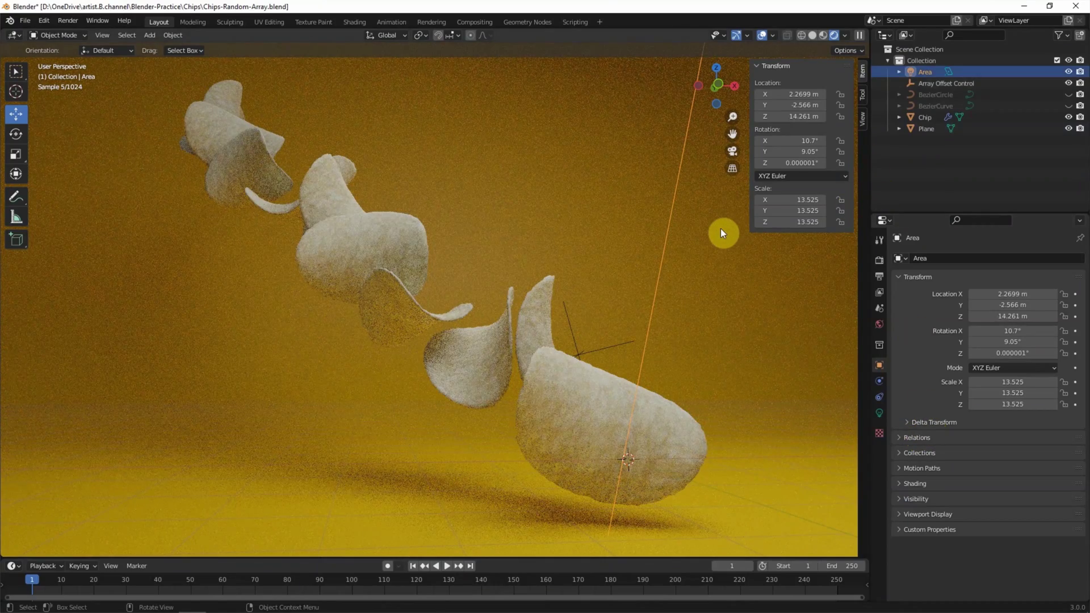
# Tilt the Area light 48.4° about X (X 59.5°, Y 5.99°, Z 6.8°) and hide the side panel
pyautogui.press('r')
pyautogui.press('z')
pyautogui.press('y')
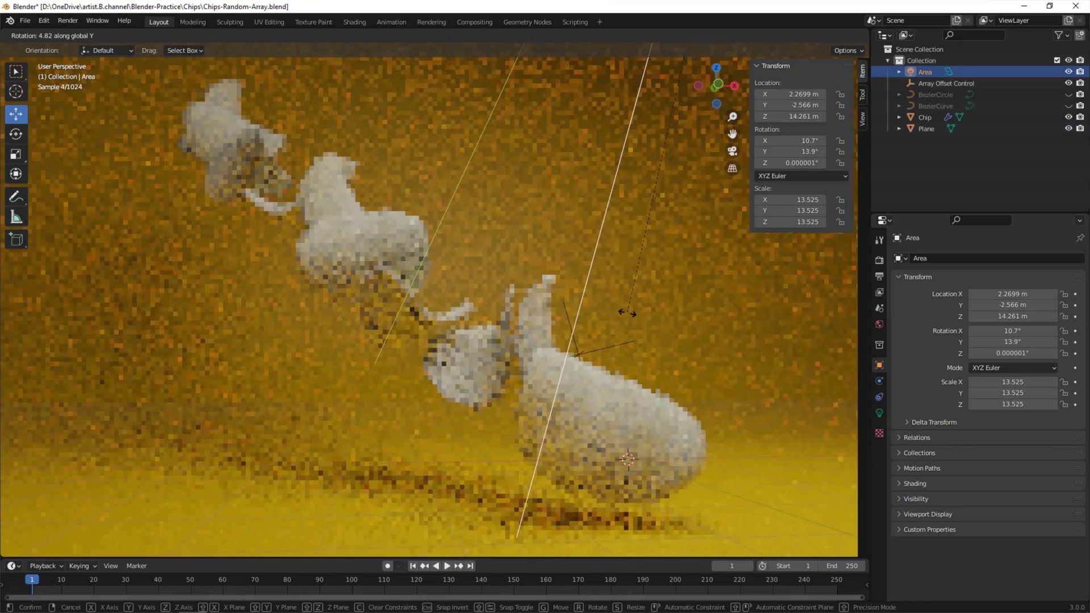
pyautogui.press('x')
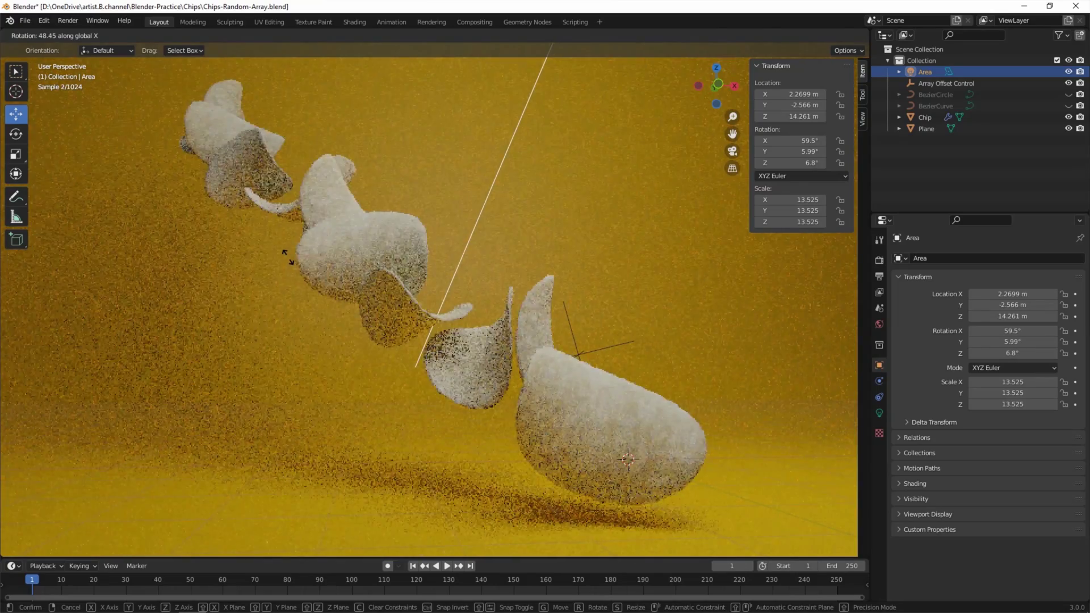
pyautogui.click(613, 333)
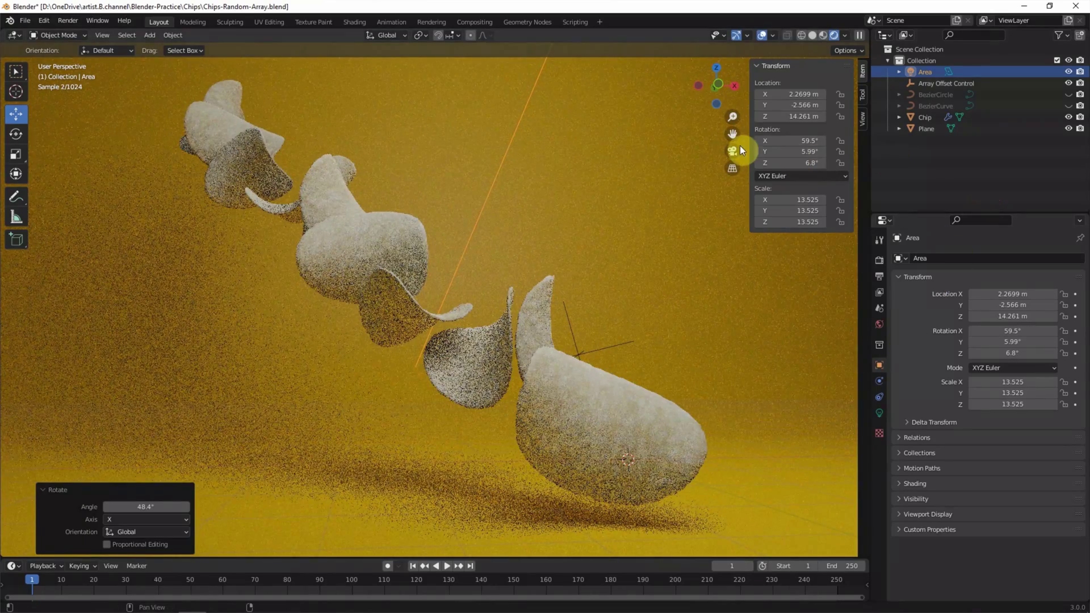
pyautogui.moveTo(750, 145)
pyautogui.mouseDown()
pyautogui.moveTo(916, 145)
pyautogui.moveTo(1071, 168)
pyautogui.mouseUp()
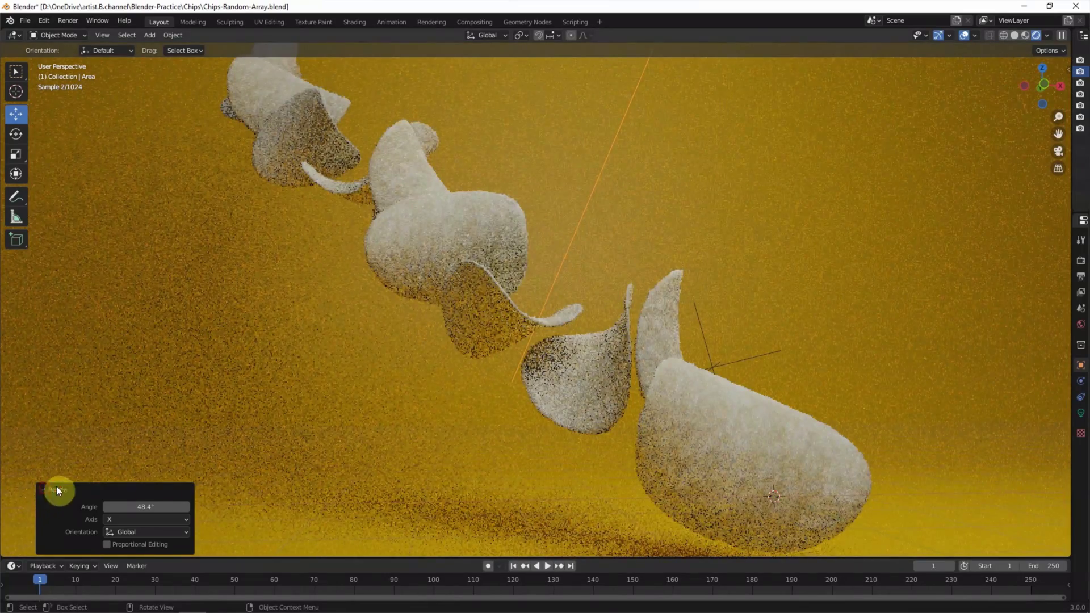
# Collapse the Rotate redo panel and zoom out to frame the whole rendered chip spiral
pyautogui.click(56, 489)
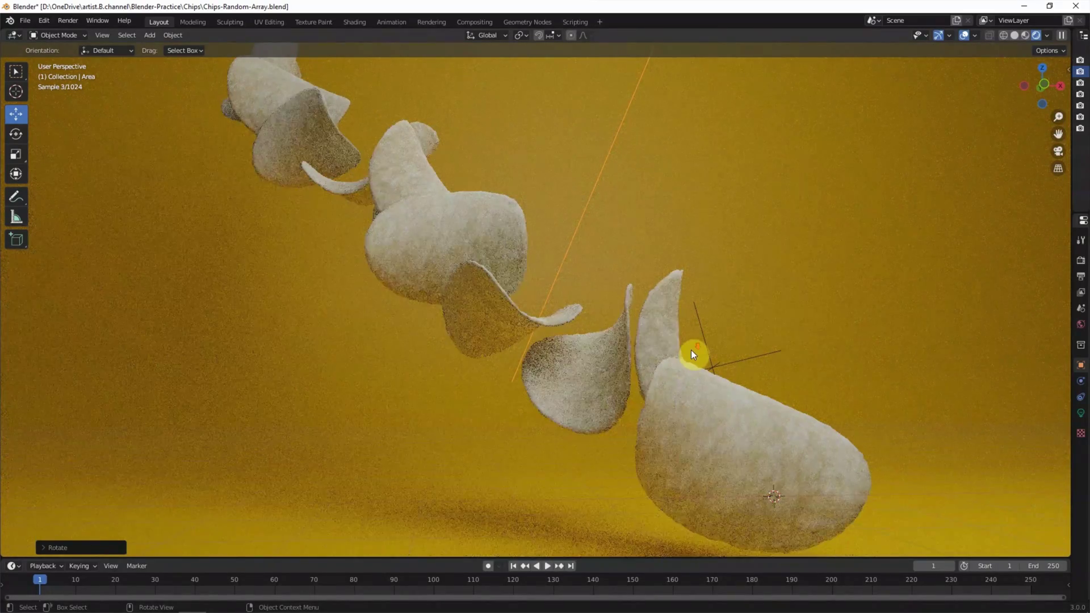
pyautogui.scroll(-2, 691, 352)
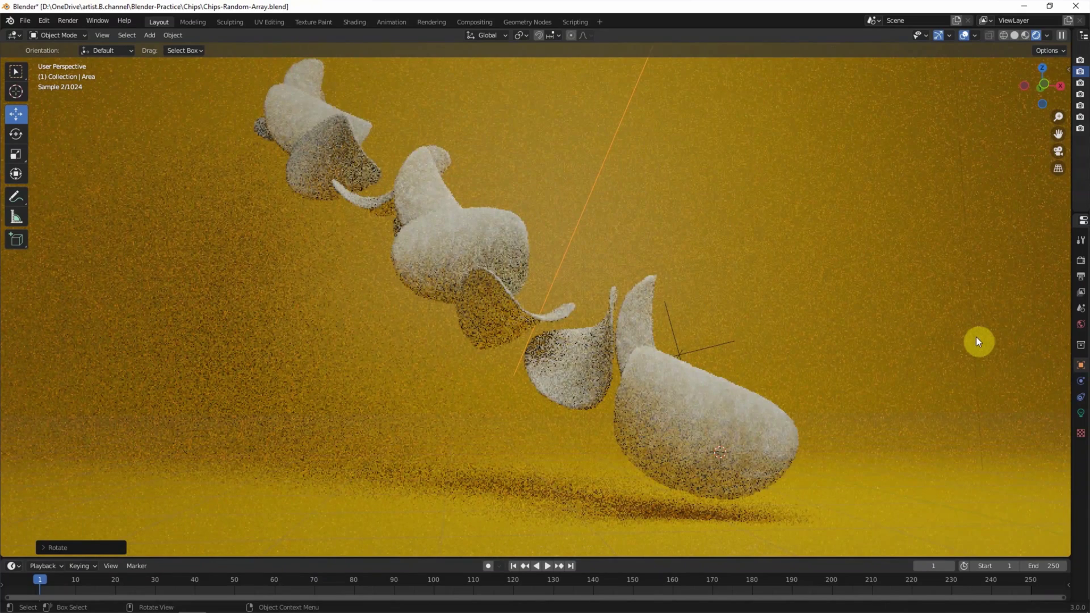